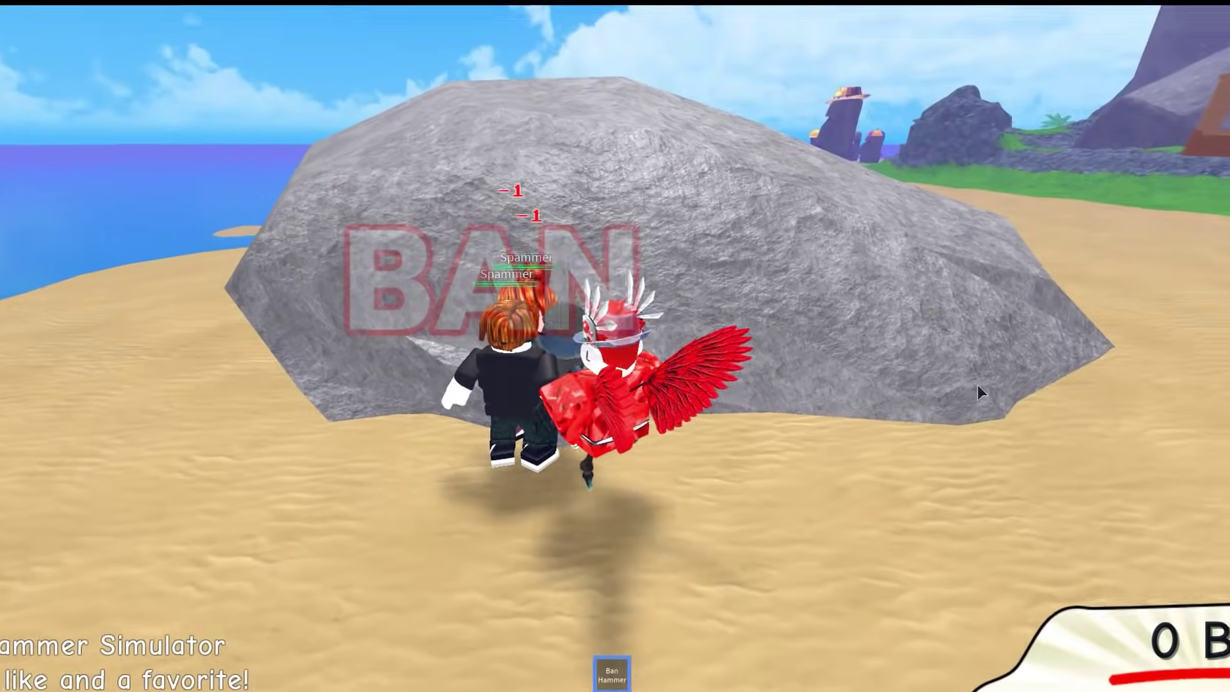
# Swing the Ban Hammer at the spammers four times to ban them
pyautogui.click(1057, 386)
pyautogui.click(1125, 390)
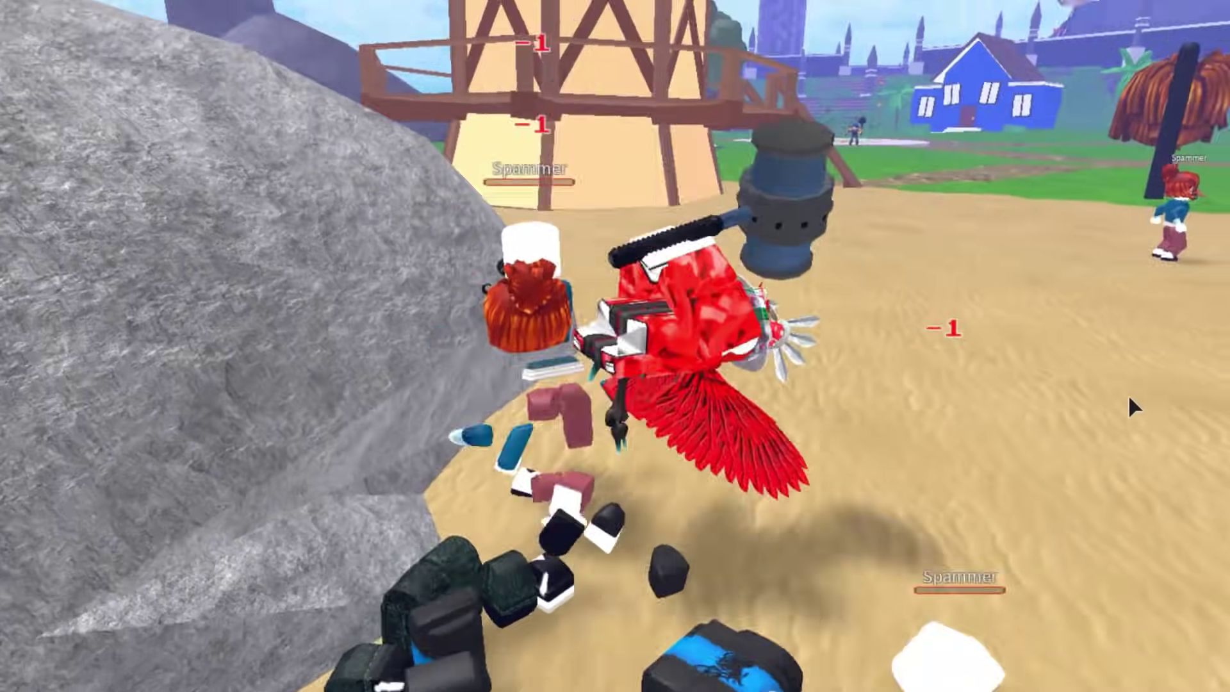
pyautogui.click(985, 382)
pyautogui.click(980, 378)
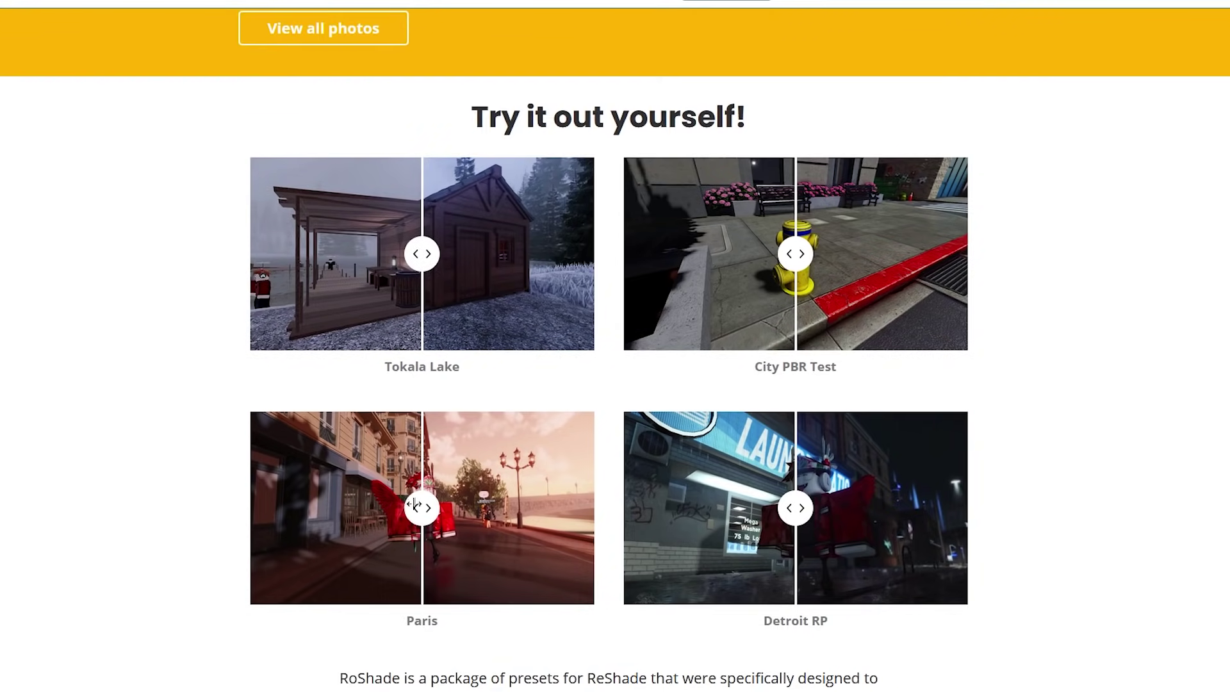
# Browse the RoShade site to the Changelog's Version 1.32 (Latest) download
pyautogui.moveTo(494, 511); pyautogui.dragTo(352, 509)
pyautogui.scroll(6, 302, 500)
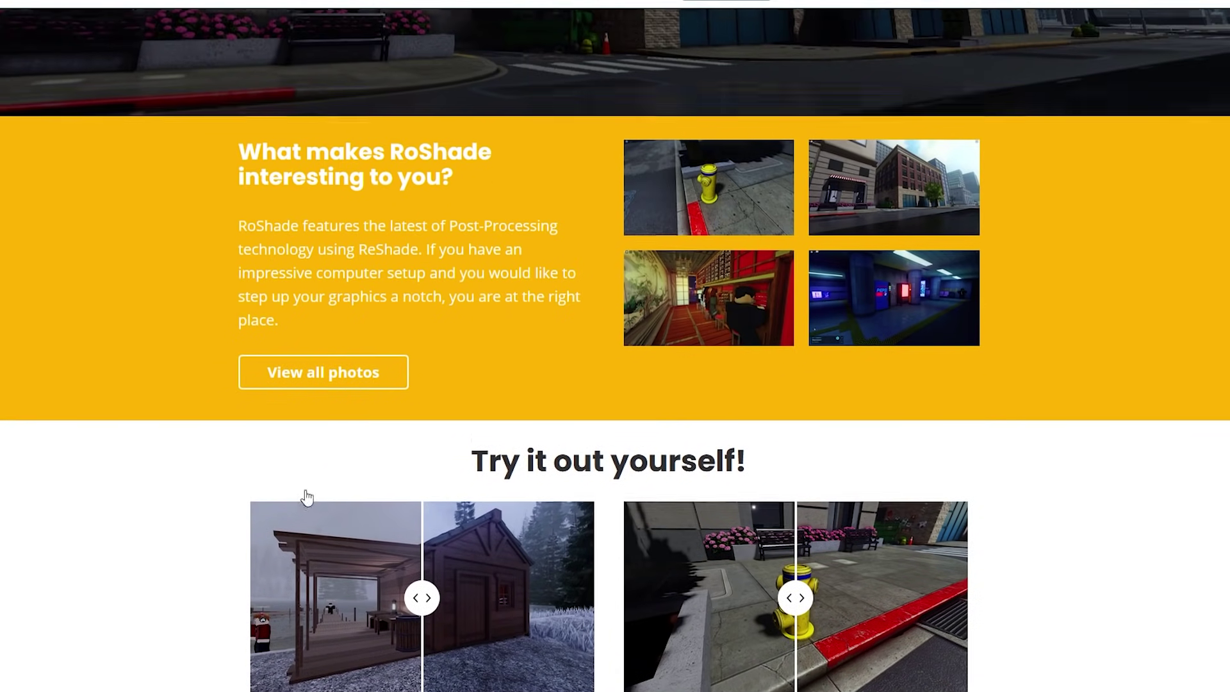
pyautogui.scroll(6, 272, 482)
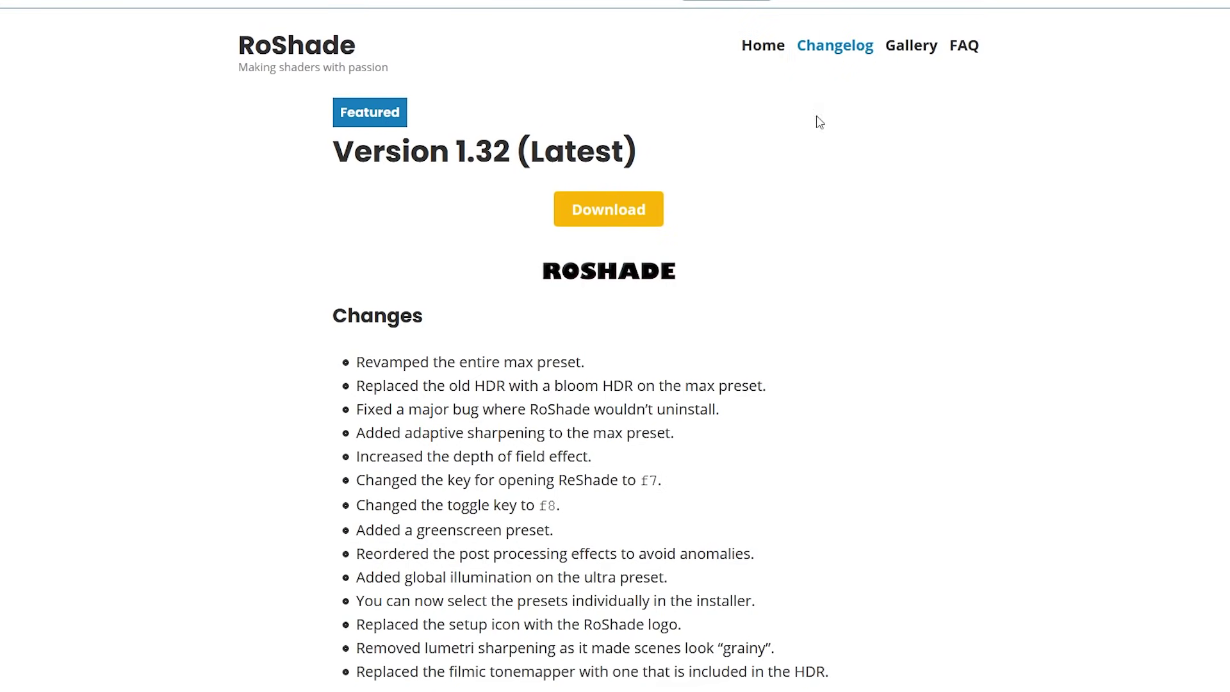
pyautogui.scroll(-15, 721, 227)
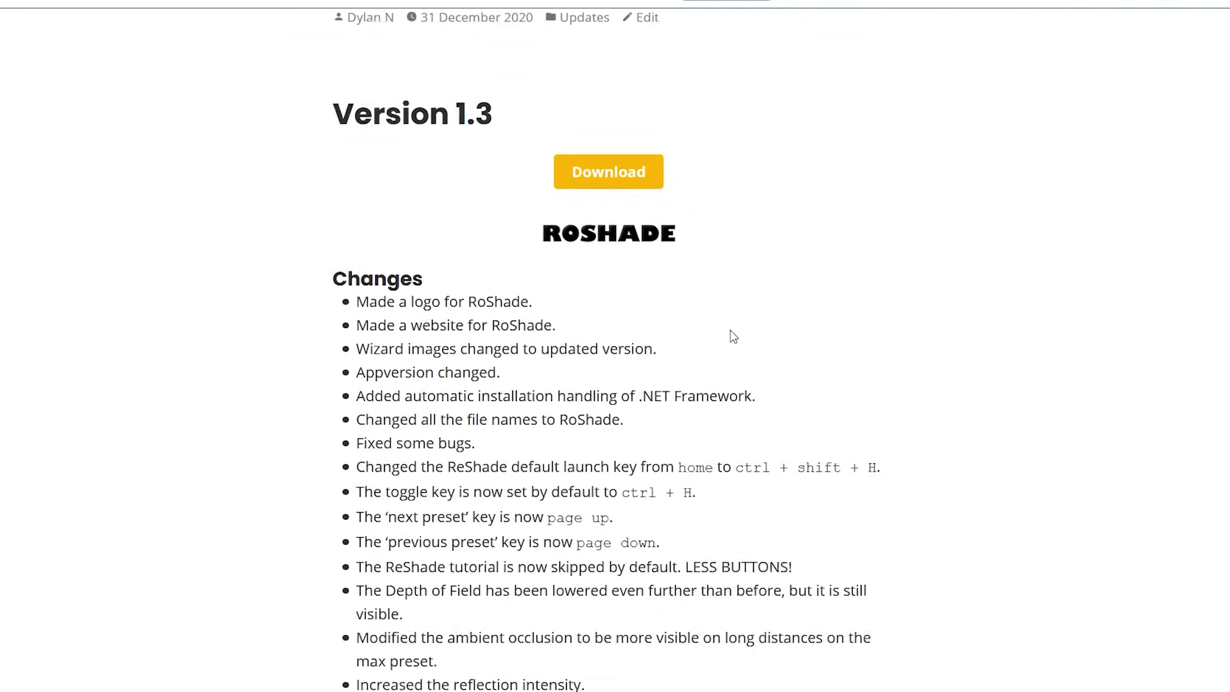
pyautogui.scroll(15, 733, 335)
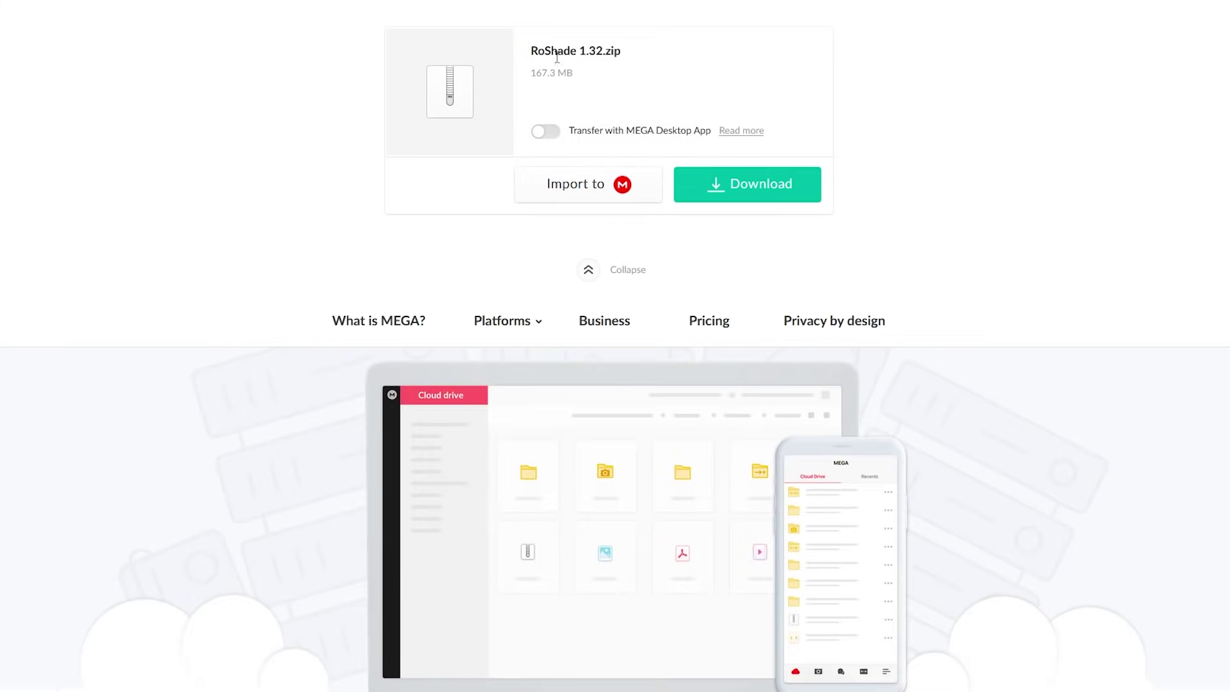
# Download RoShade 1.32.zip (167.3 MB) from MEGA and save it to disk
pyautogui.click(735, 187)
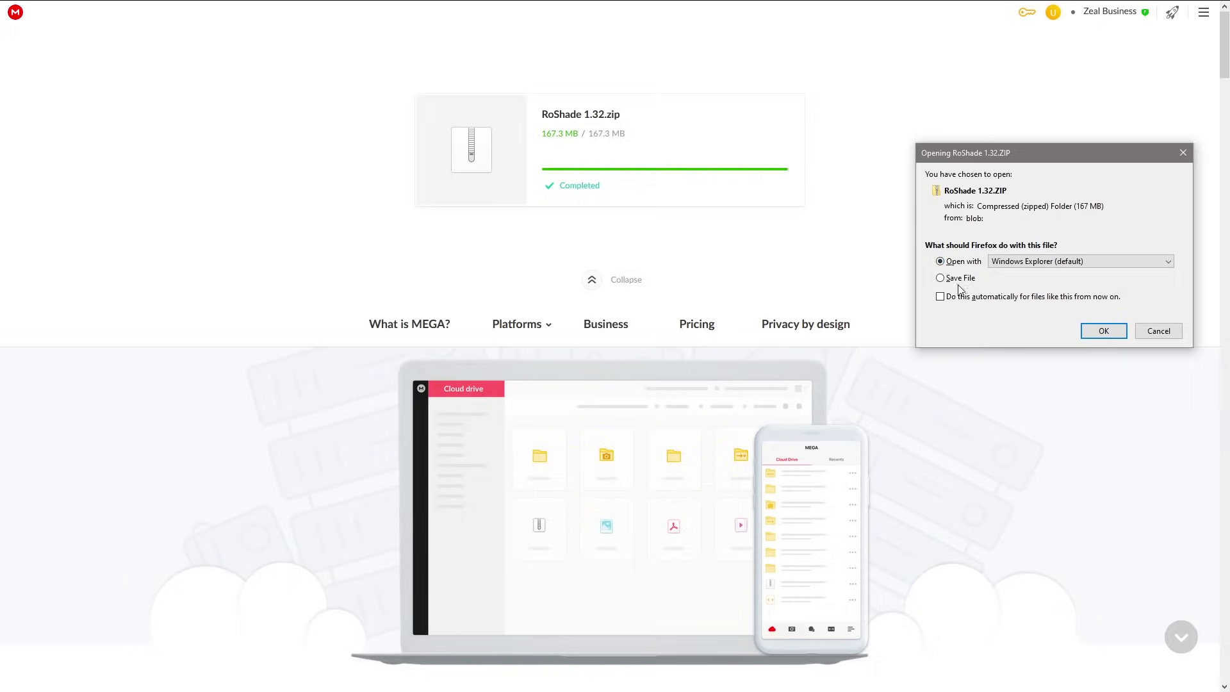
pyautogui.click(1104, 332)
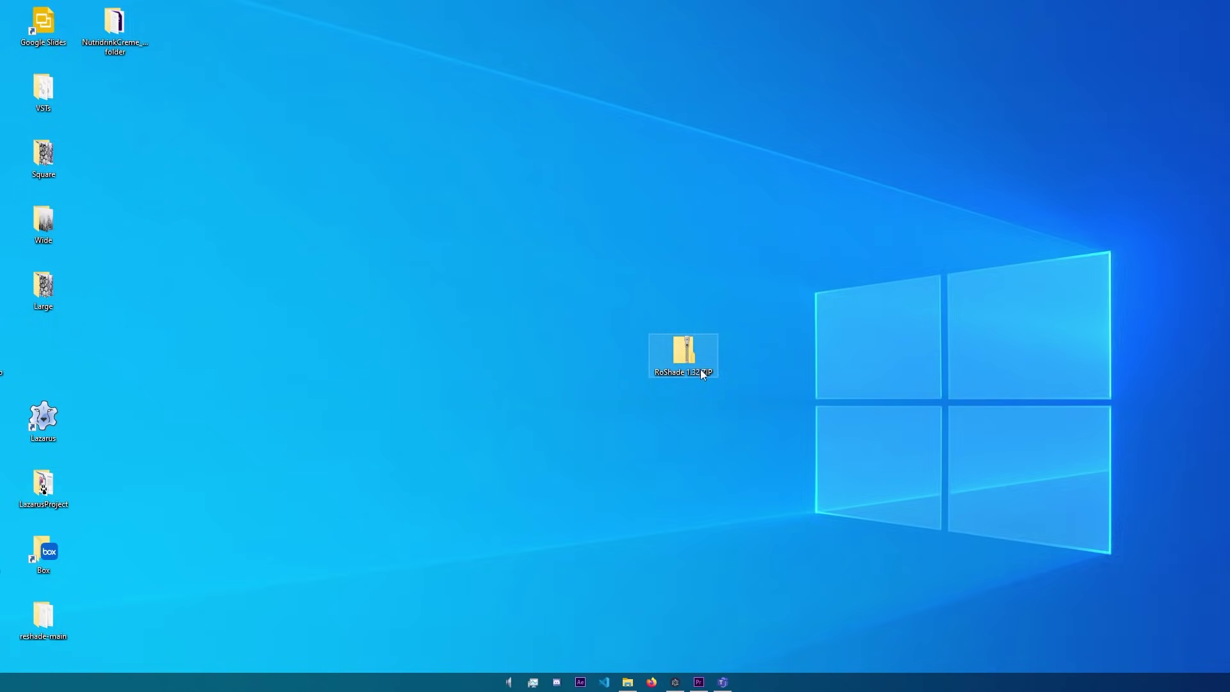
# Open the RoShade 1.32.ZIP archive and browse its Manual Installation folder
pyautogui.doubleClick(683, 351)
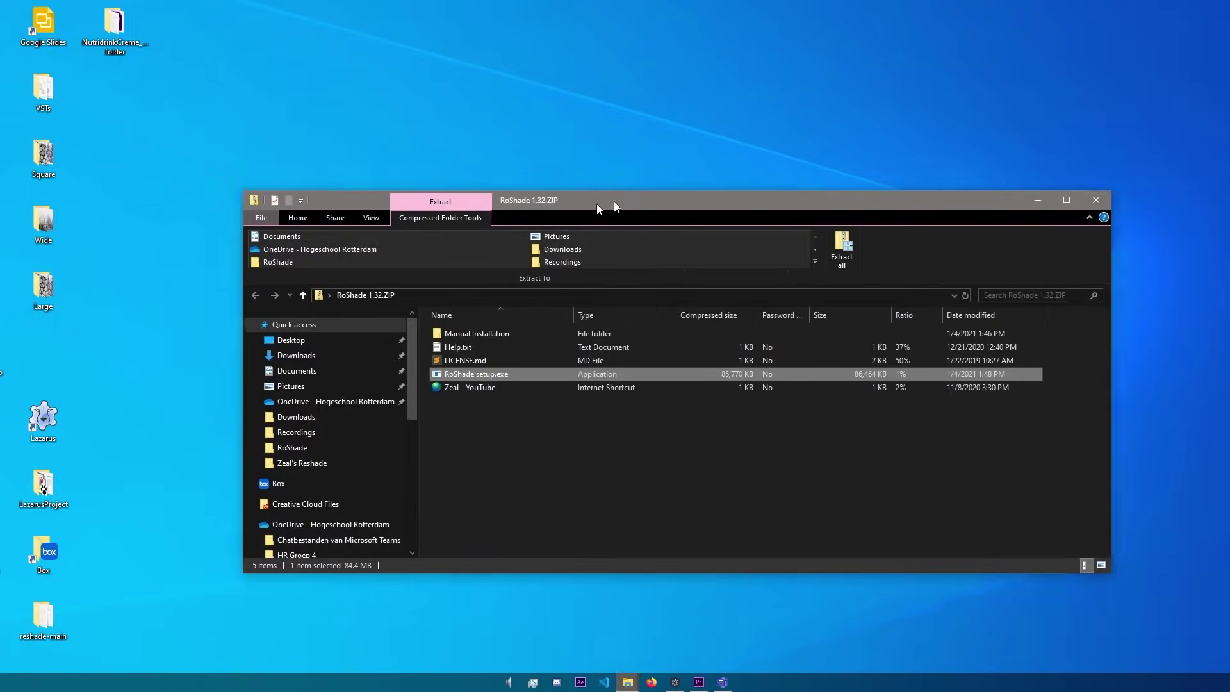
pyautogui.moveTo(614, 201); pyautogui.dragTo(743, 137)
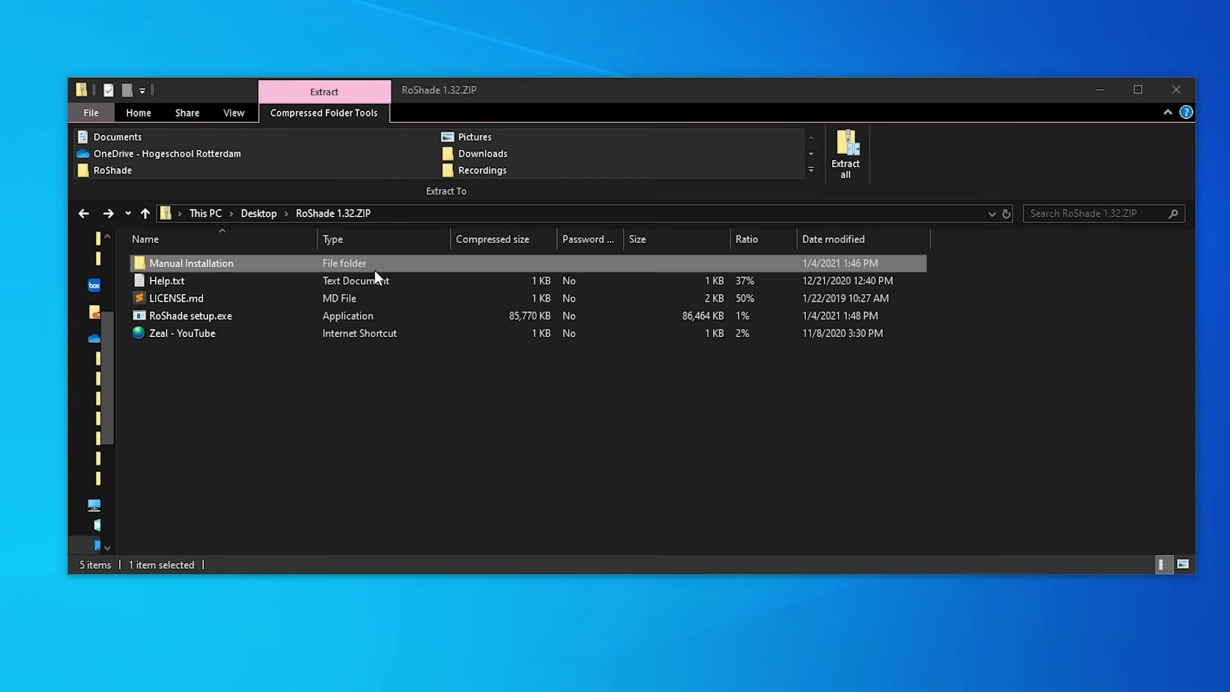
pyautogui.doubleClick(374, 270)
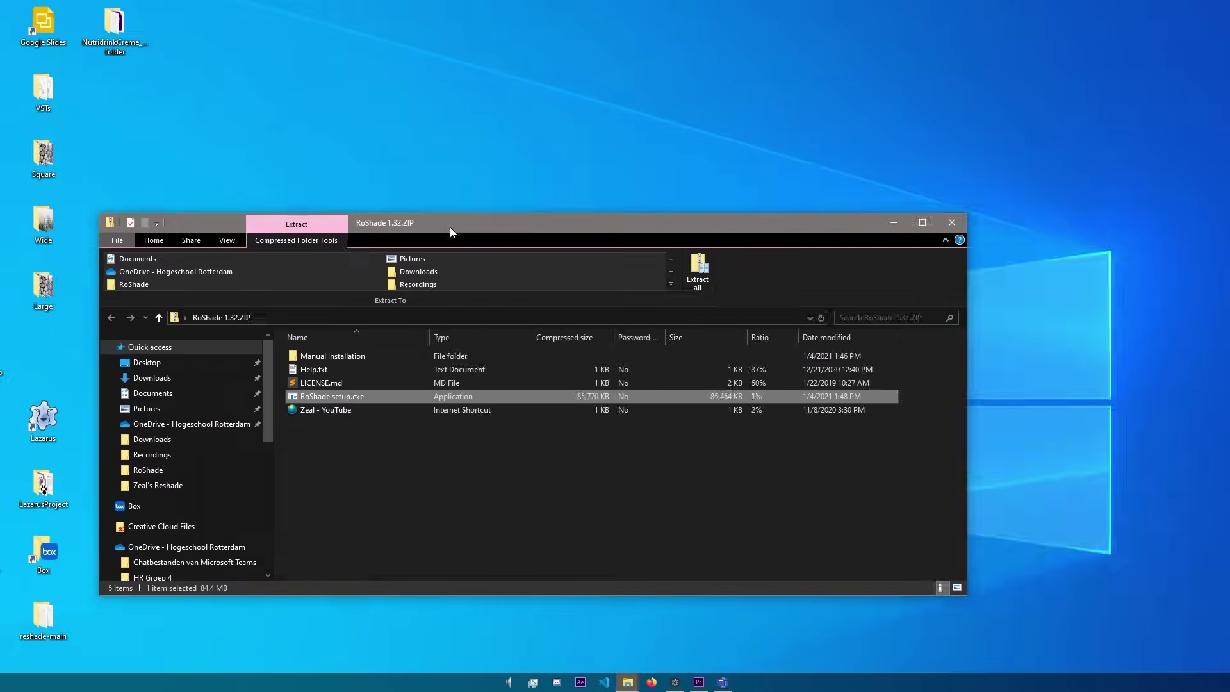
# Launch RoShade setup.exe from the archive and run it without extracting
pyautogui.moveTo(450, 227); pyautogui.dragTo(742, 156)
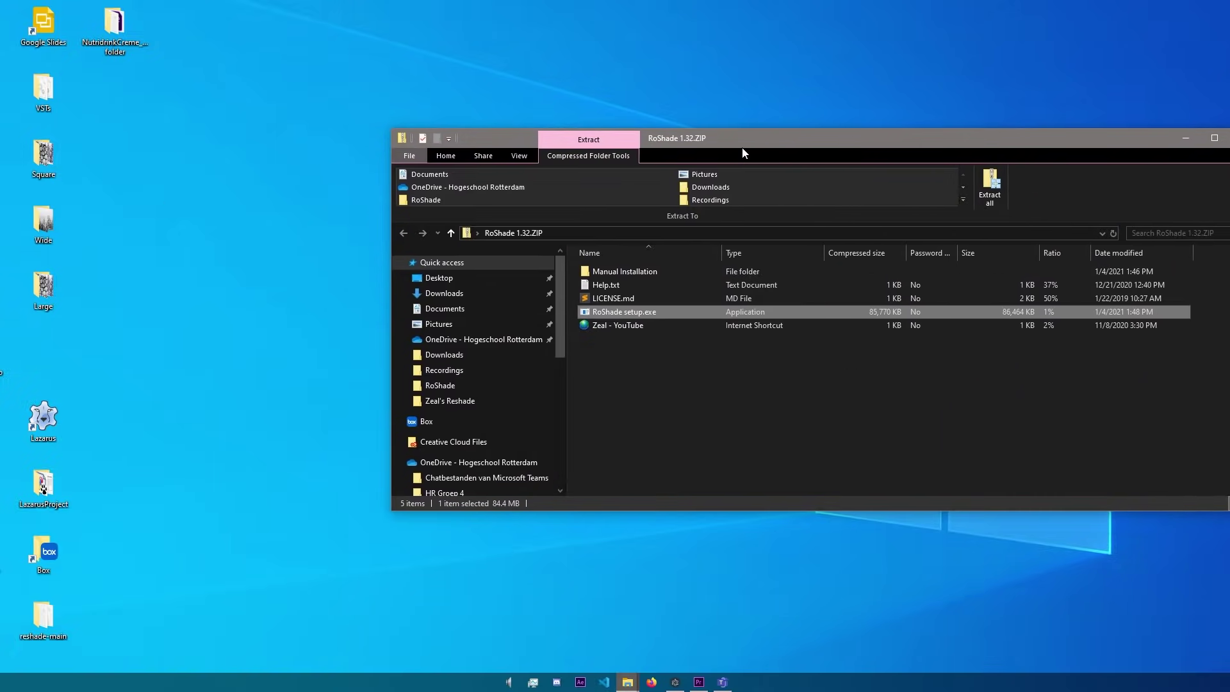
pyautogui.doubleClick(652, 313)
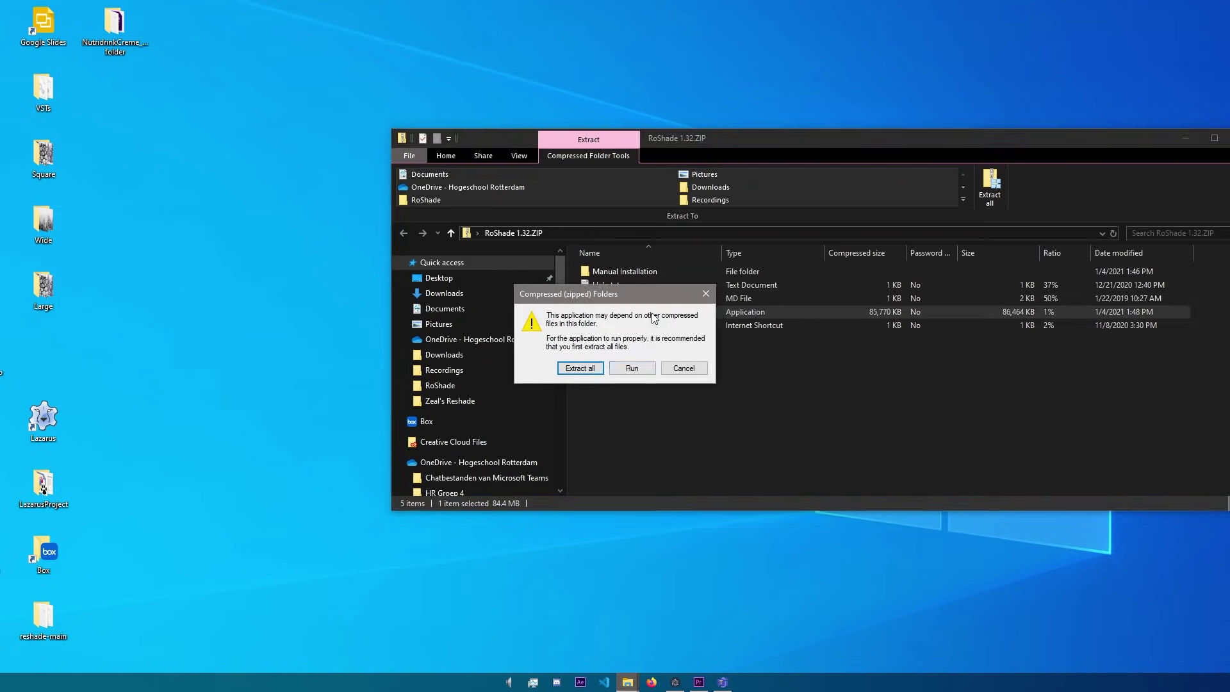
pyautogui.click(632, 370)
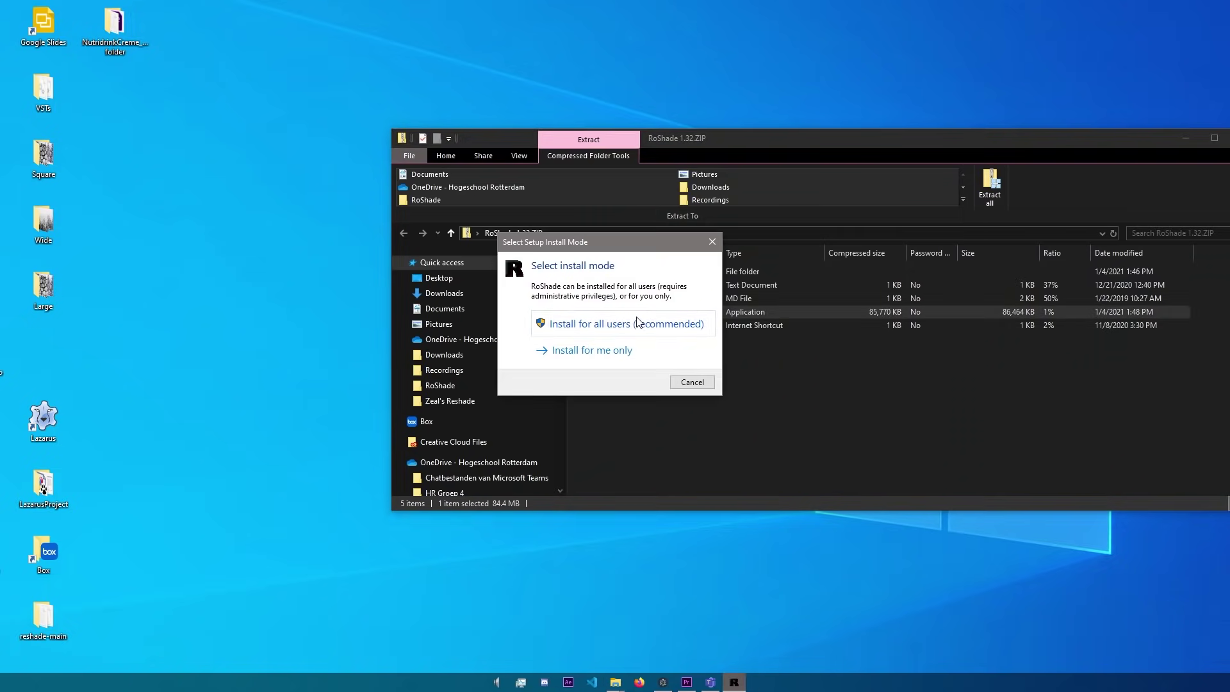
# Install RoShade for all users, keeping every preset from Max quality to Chromakey
pyautogui.click(571, 329)
pyautogui.click(721, 468)
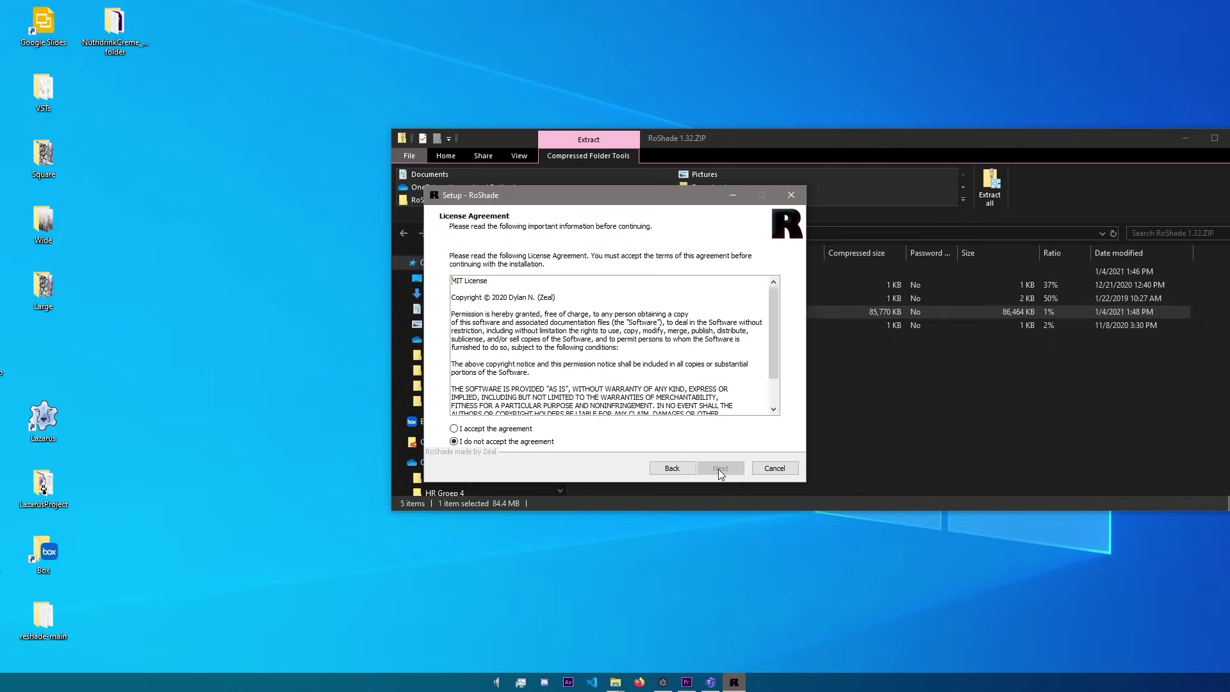
pyautogui.click(711, 470)
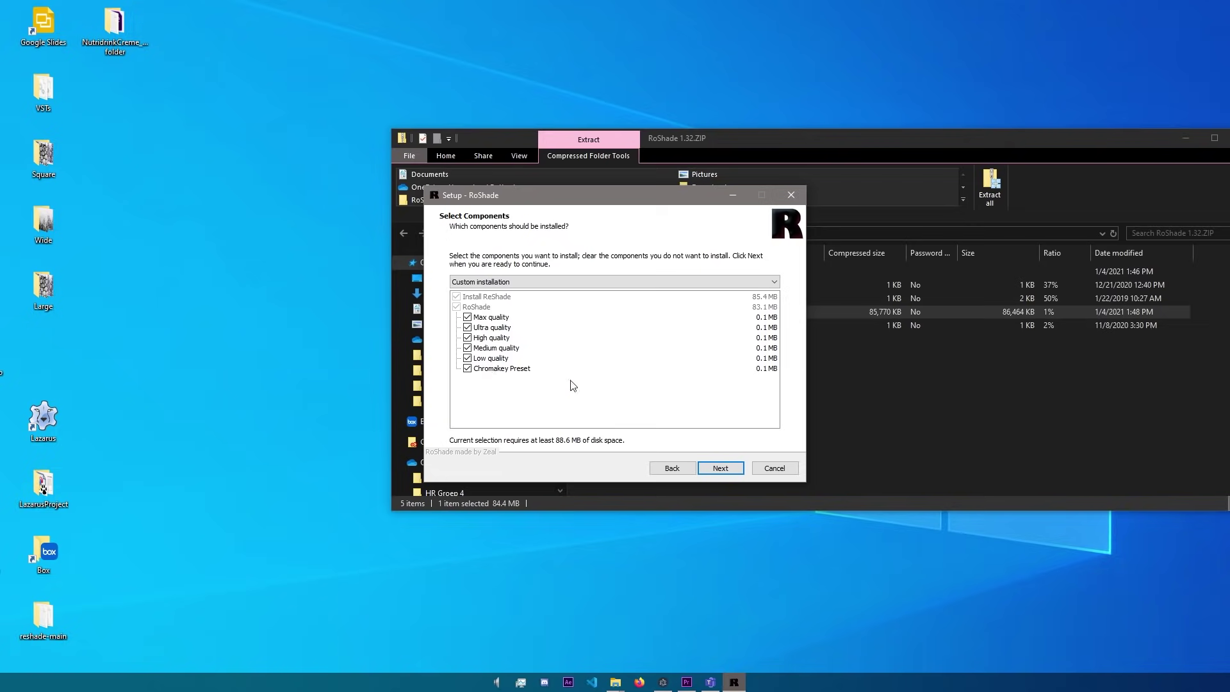
pyautogui.click(723, 471)
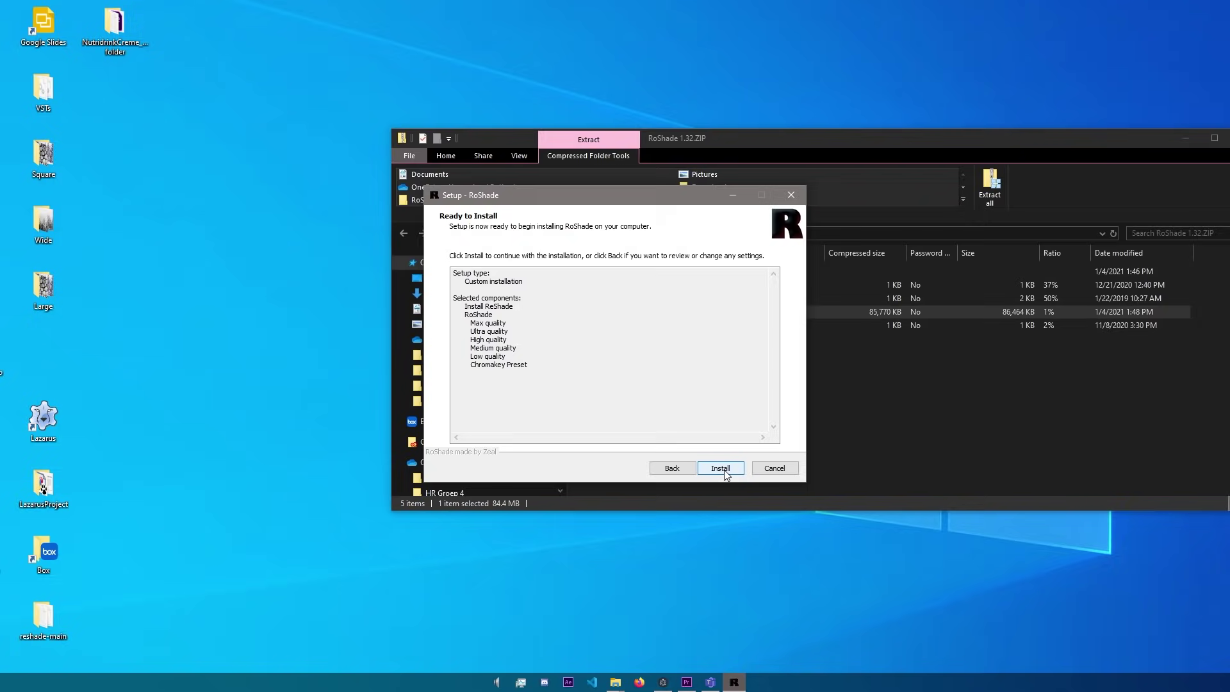
pyautogui.click(721, 468)
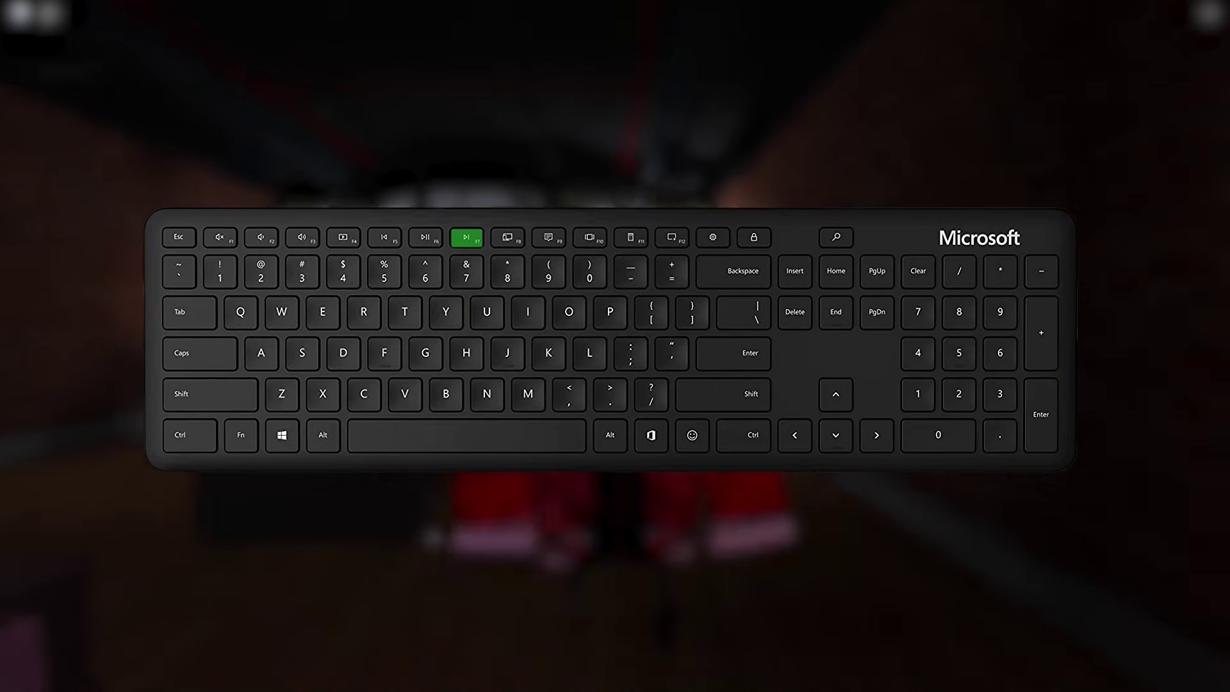
# Show the ReShade overlay in Roblox and load the RoShade Max.ini preset
pyautogui.press('Home')
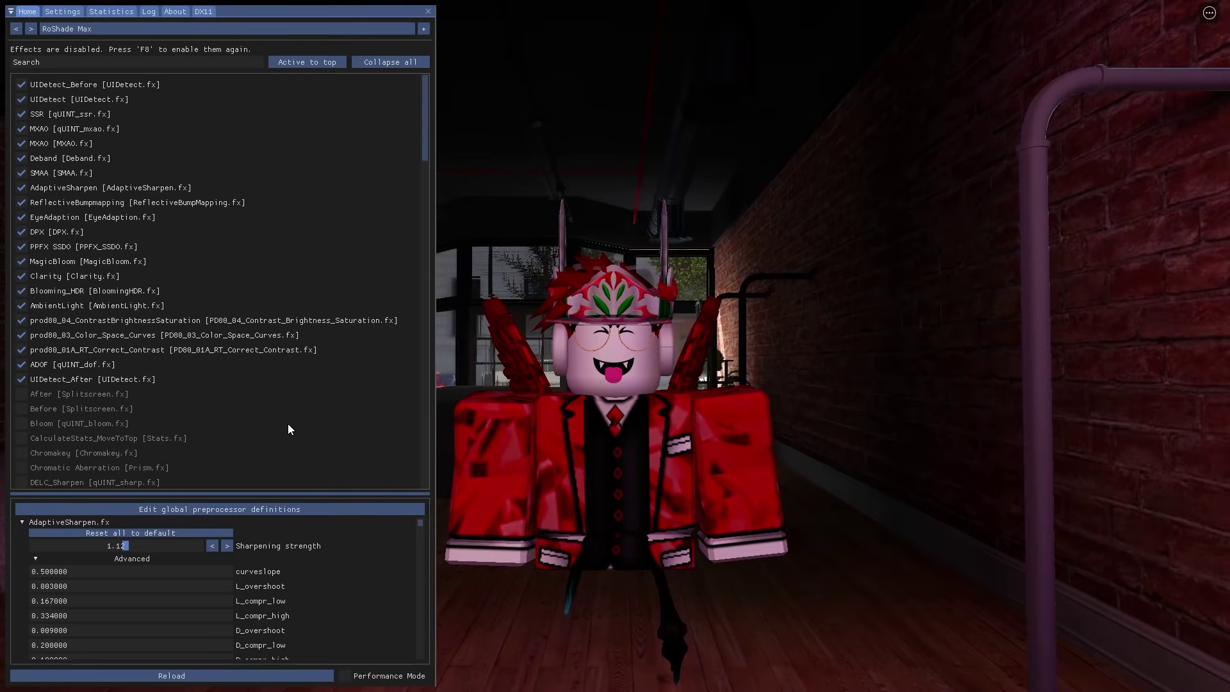
pyautogui.click(110, 31)
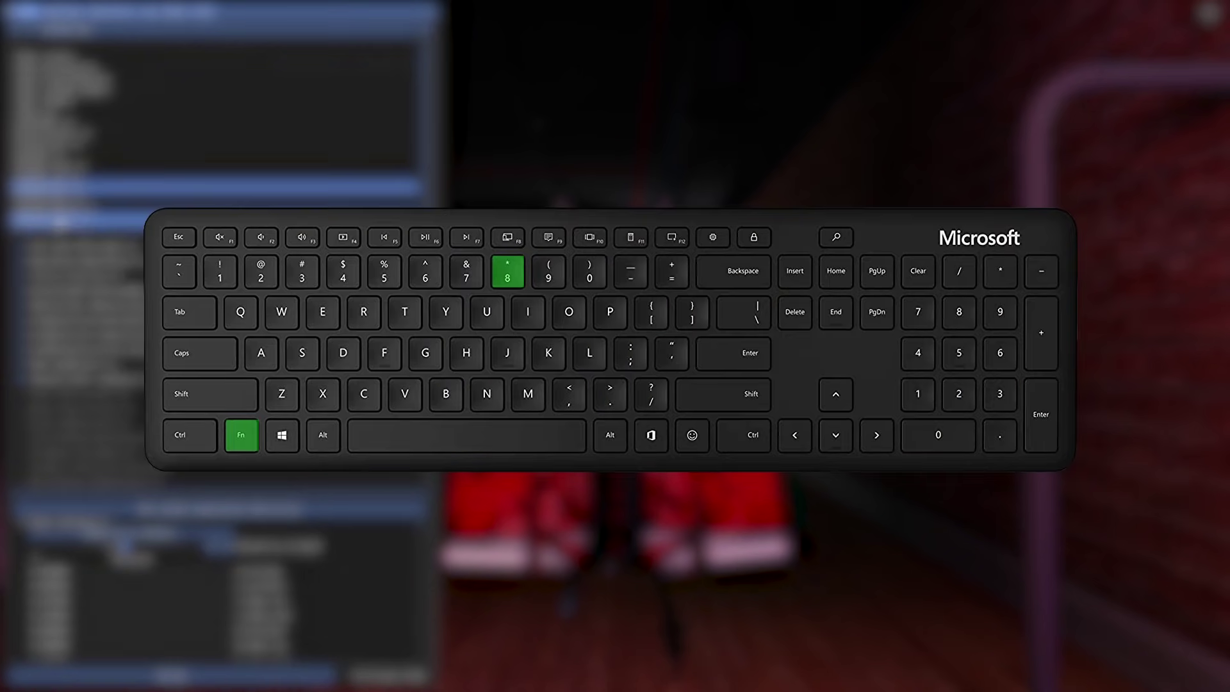
pyautogui.click(245, 216)
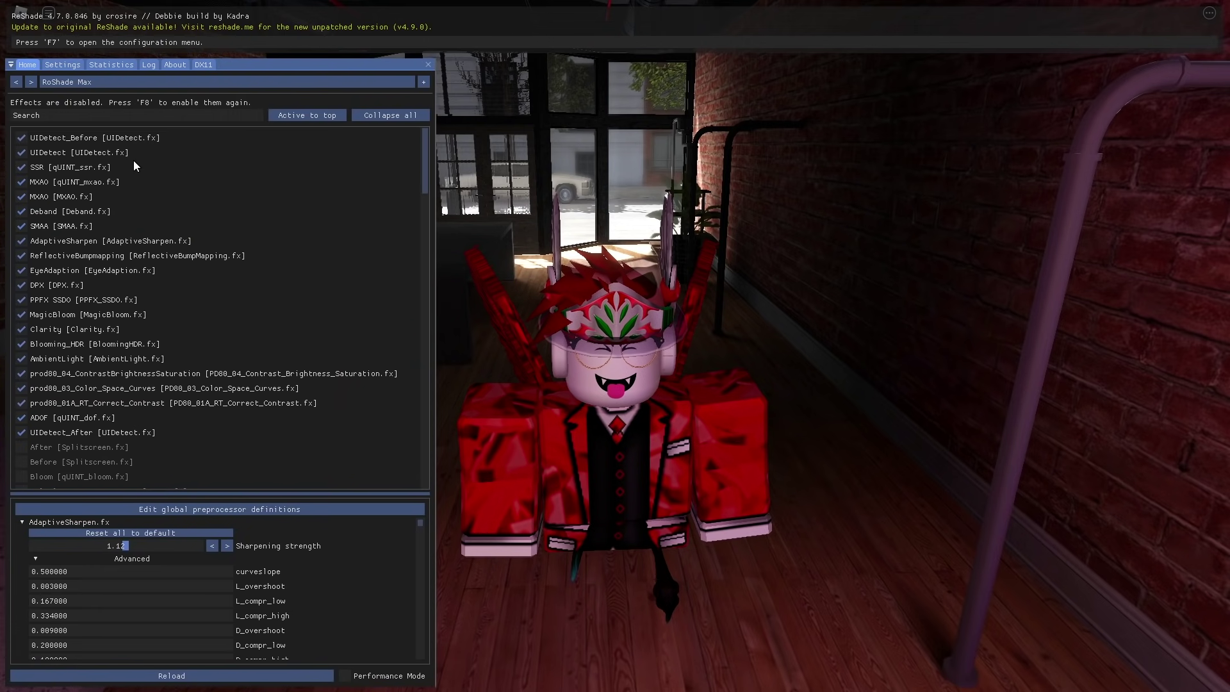
pyautogui.click(56, 28)
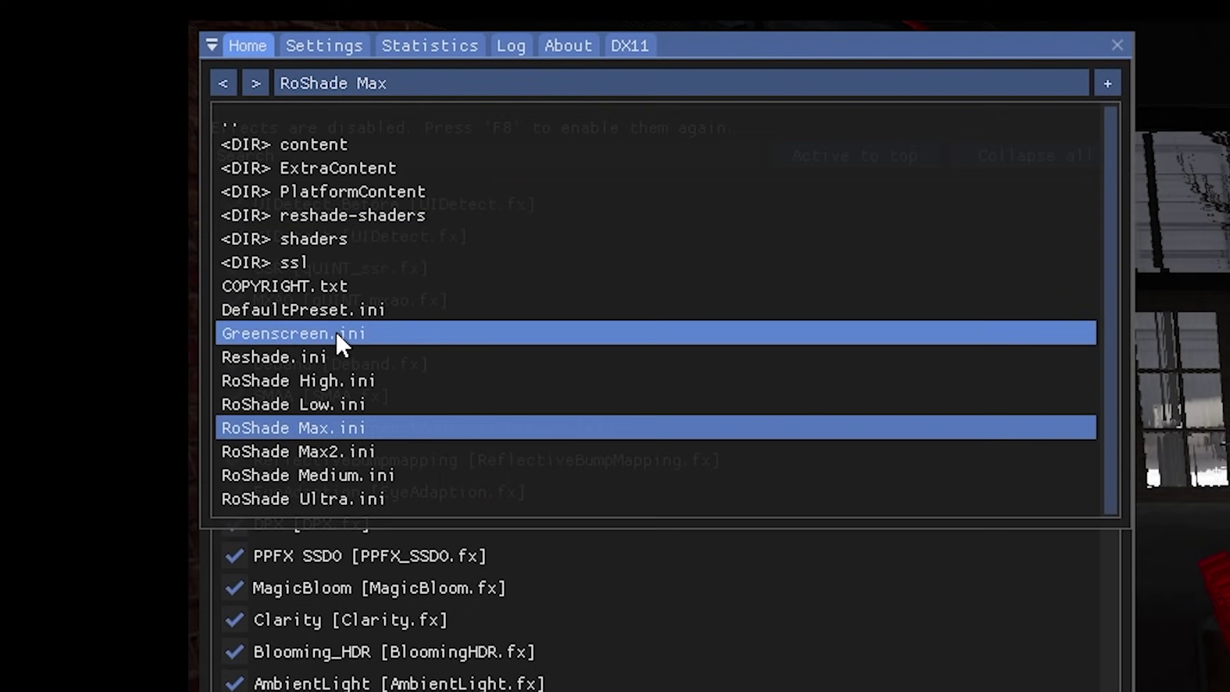
# Load Greenscreen.ini, turn its effects on, and adjust the Chromakey Threshold
pyautogui.click(336, 334)
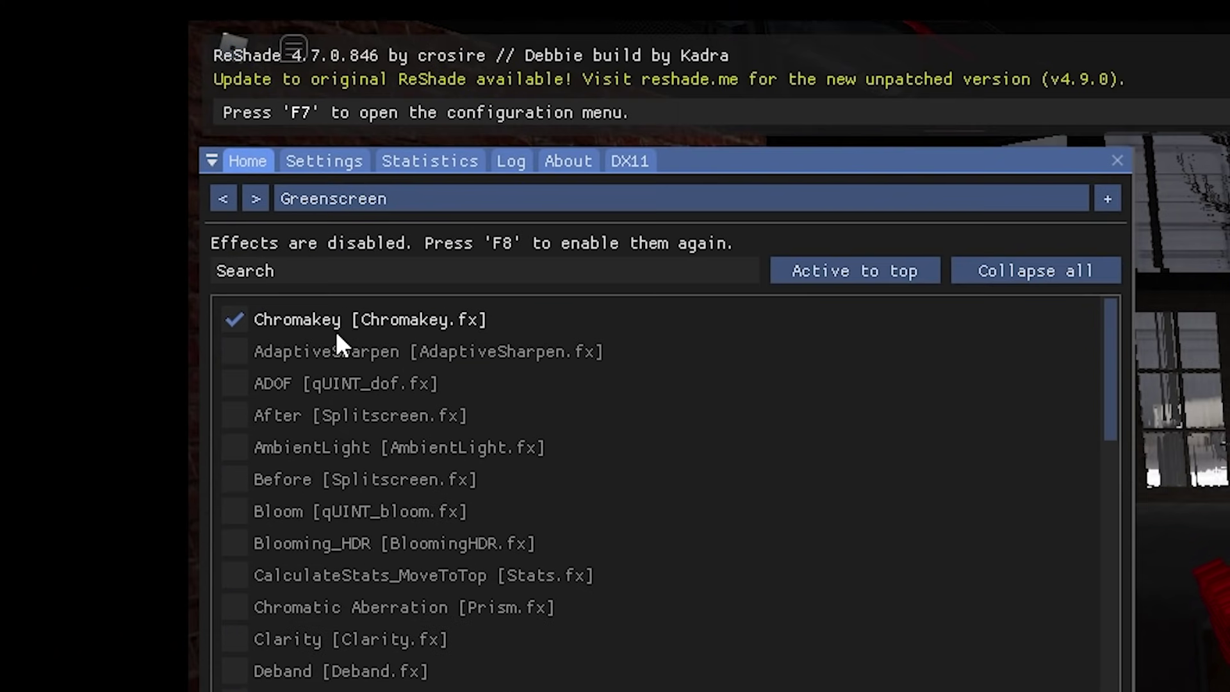
pyautogui.press('F7')
pyautogui.press('F8')
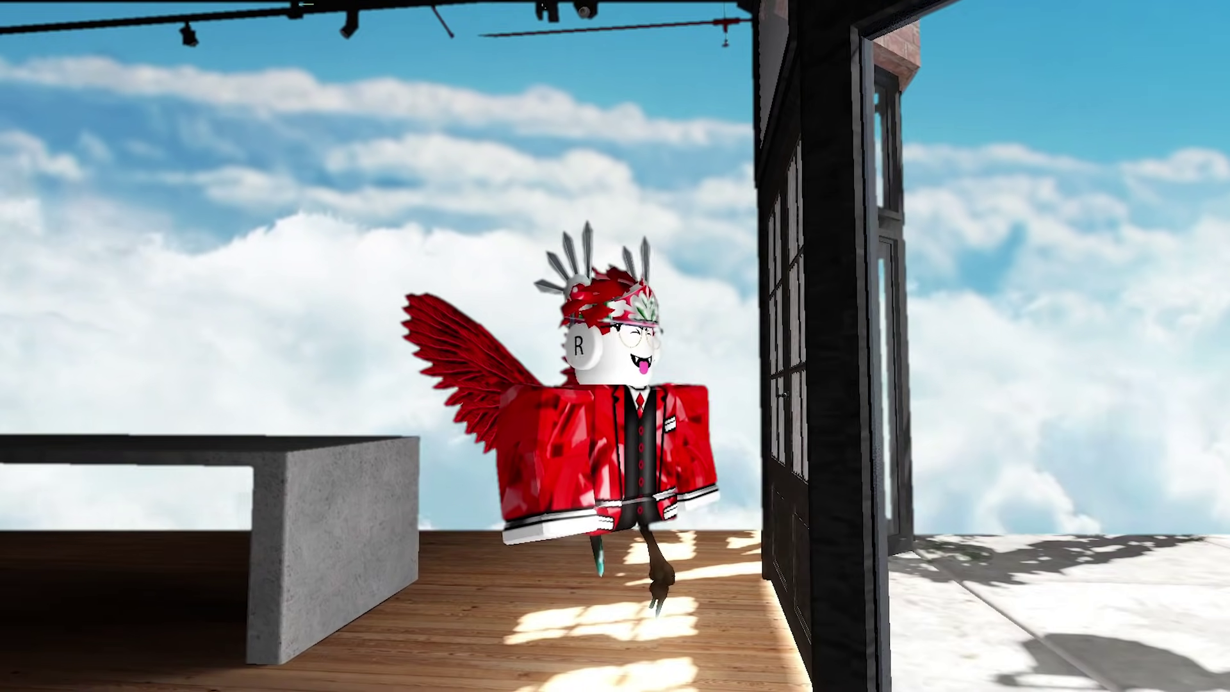
pyautogui.press('Home')
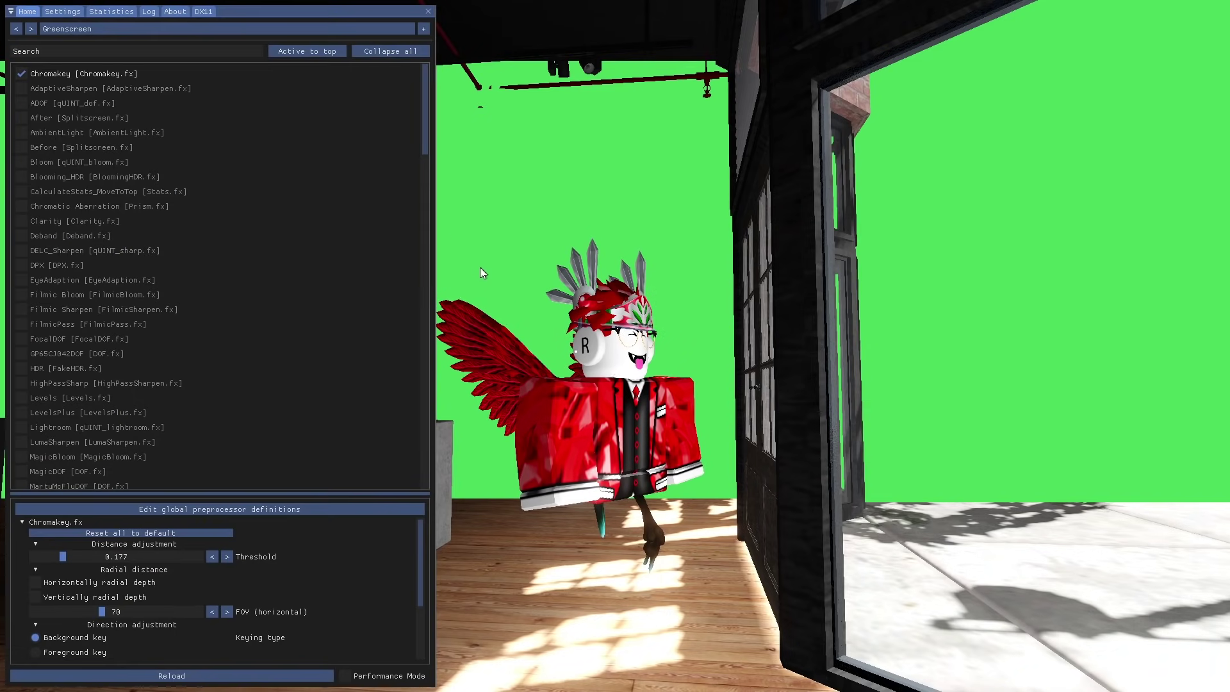
pyautogui.click(64, 556)
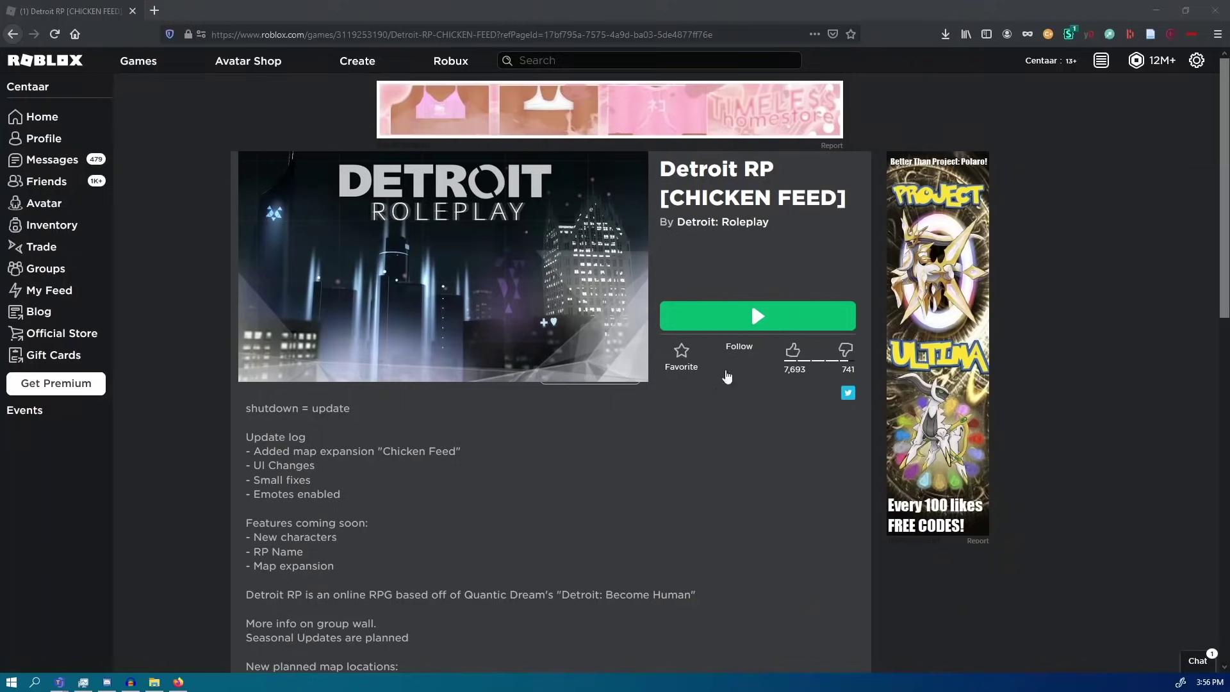
# Play the Detroit RP [CHICKEN FEED] game from its Roblox page
pyautogui.click(735, 317)
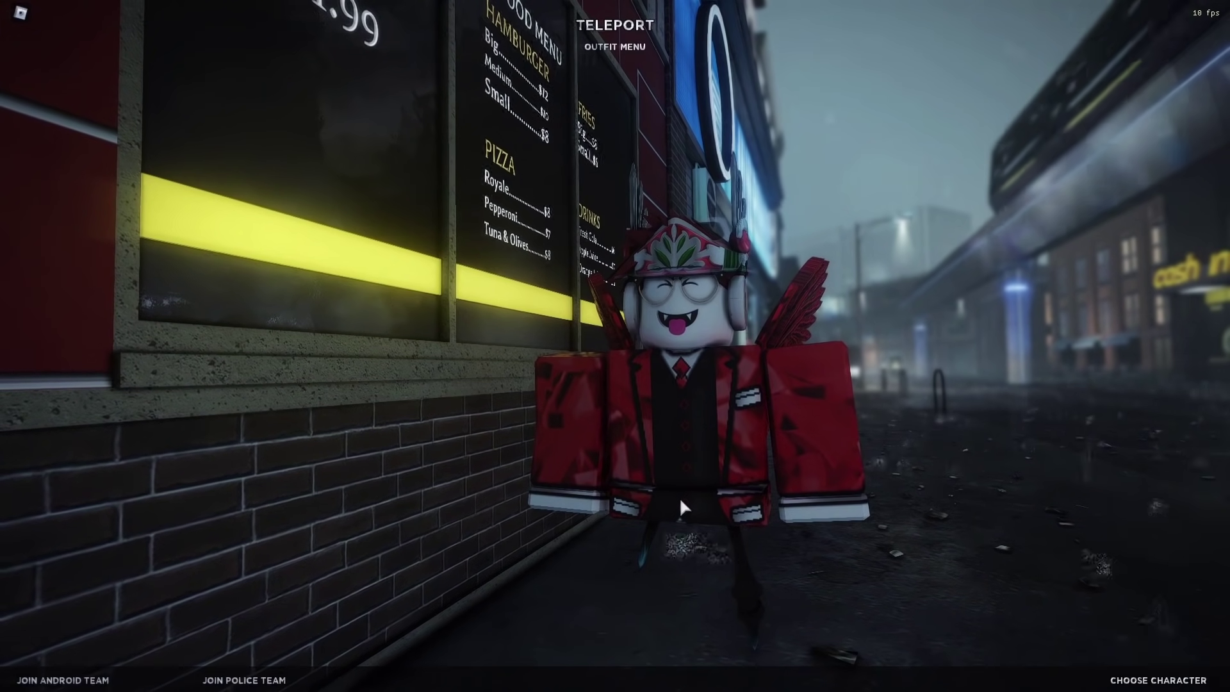
# Switch the overlay's preset from RoShade Max to RoShade Ultra.ini
pyautogui.press('Home')
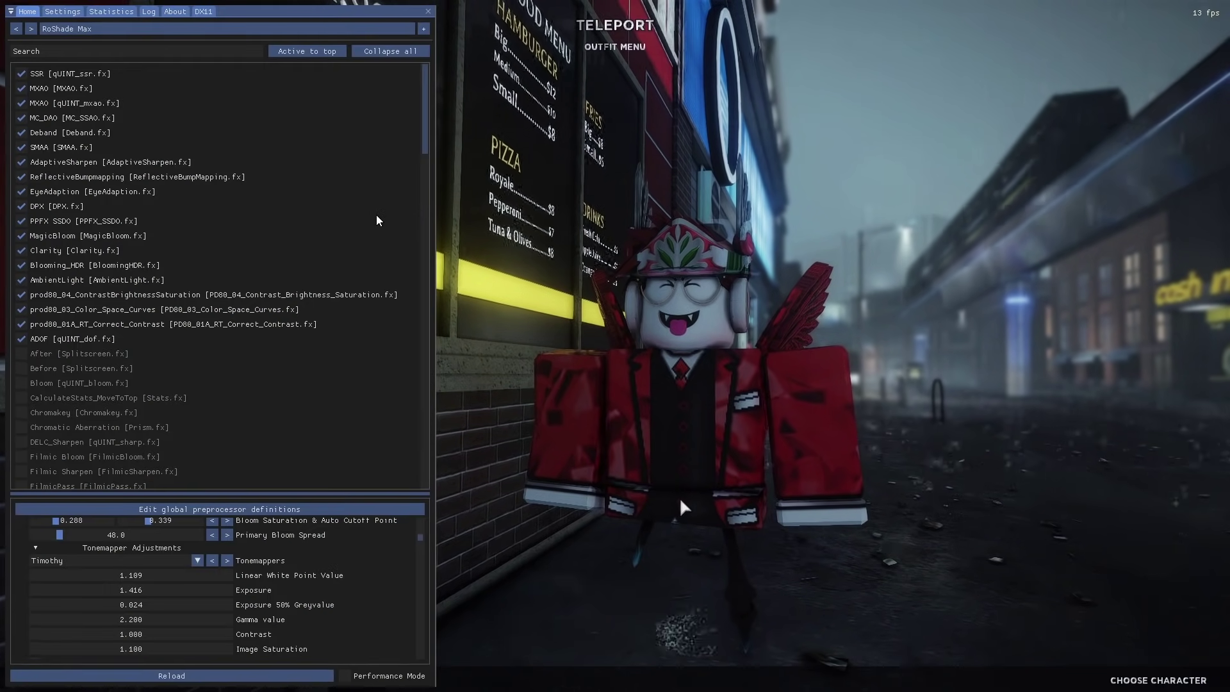
pyautogui.click(167, 29)
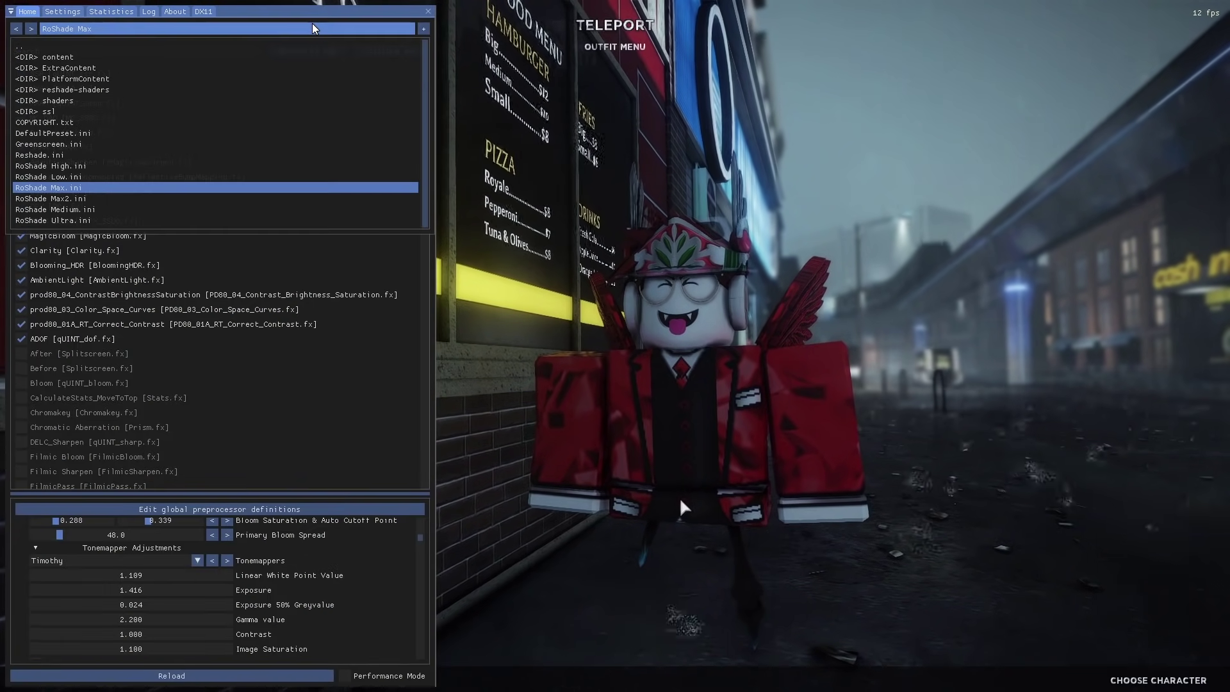
pyautogui.click(64, 224)
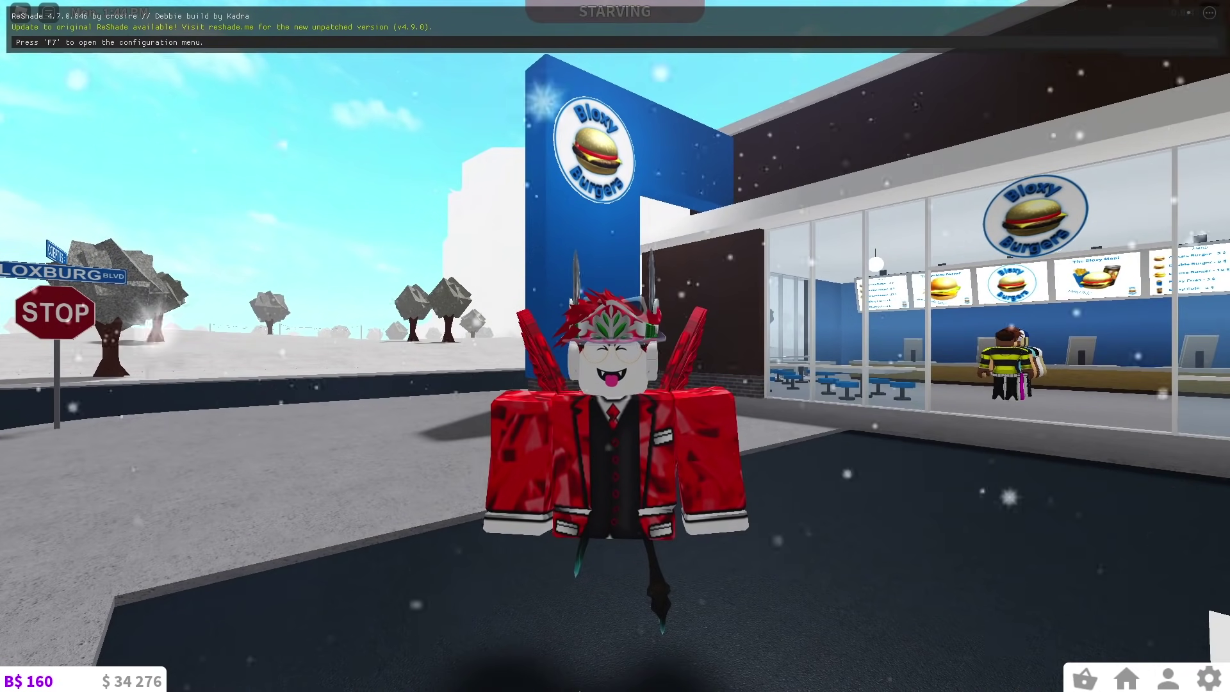
# Enable the TinyPlanet effect and preview the tiny-planet view
pyautogui.press('F7')
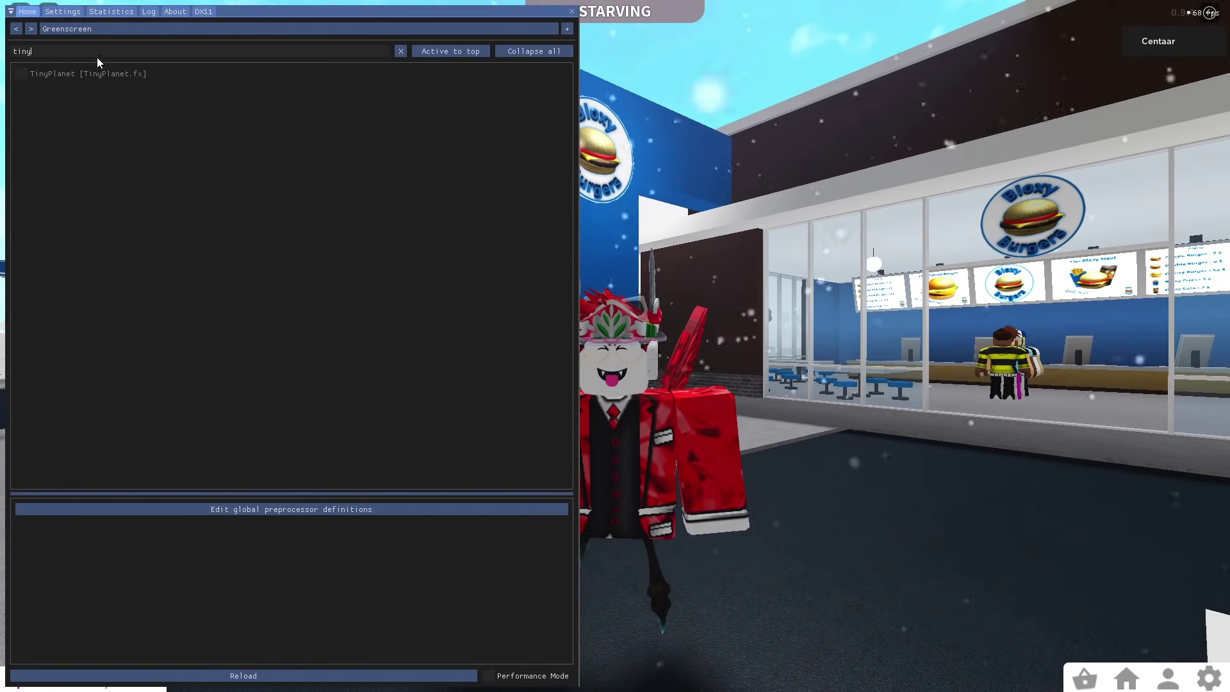
pyautogui.click(99, 74)
pyautogui.press('F7')
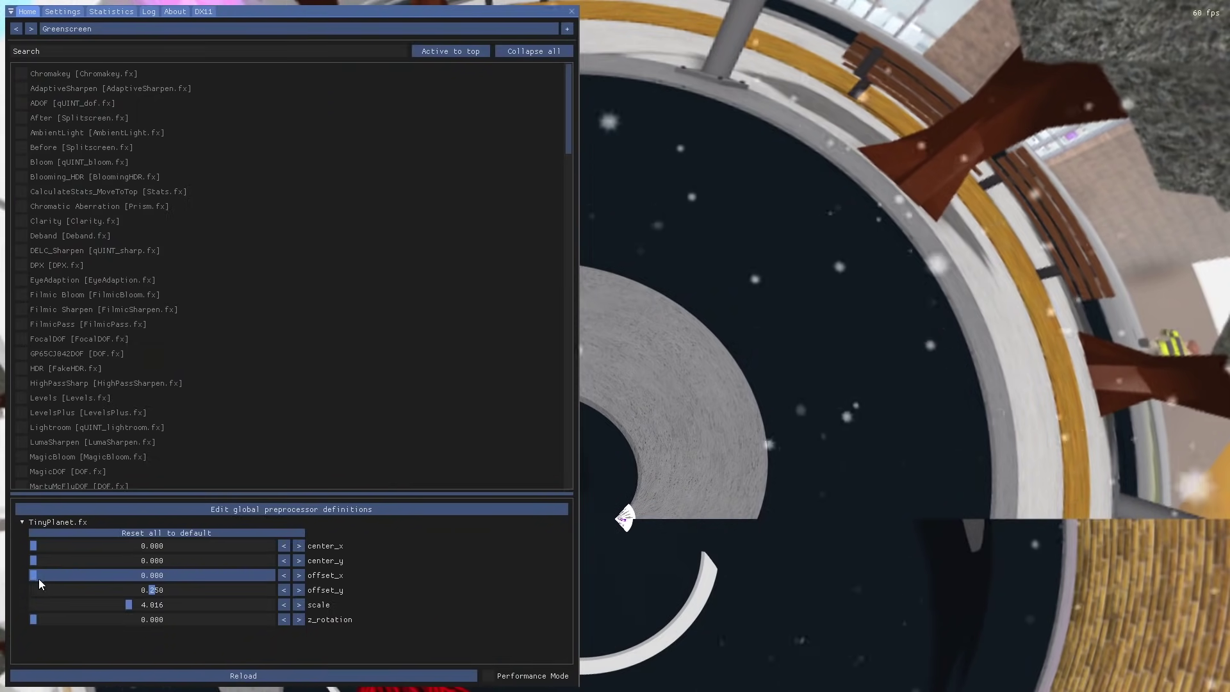
# Tune TinyPlanet's offset_x and z_rotation sliders to shift and rotate the planet
pyautogui.moveTo(38, 579); pyautogui.dragTo(63, 581)
pyautogui.press('Home')
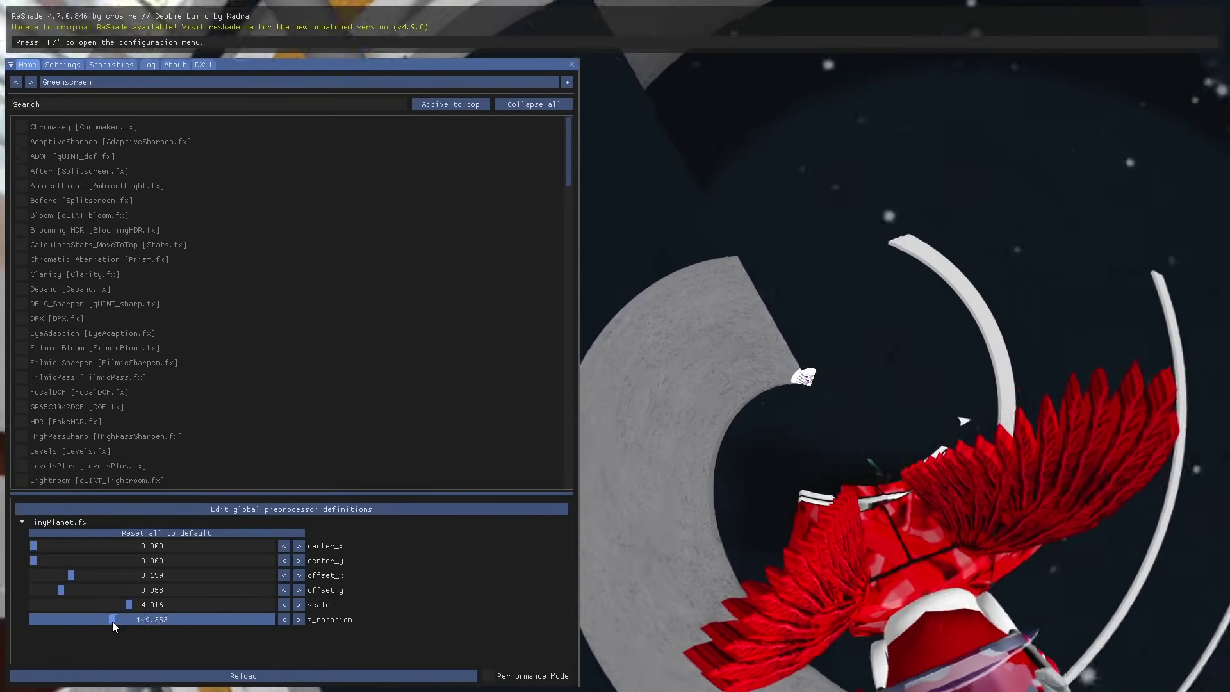
pyautogui.moveTo(112, 621); pyautogui.dragTo(212, 636)
pyautogui.moveTo(89, 575); pyautogui.dragTo(73, 609)
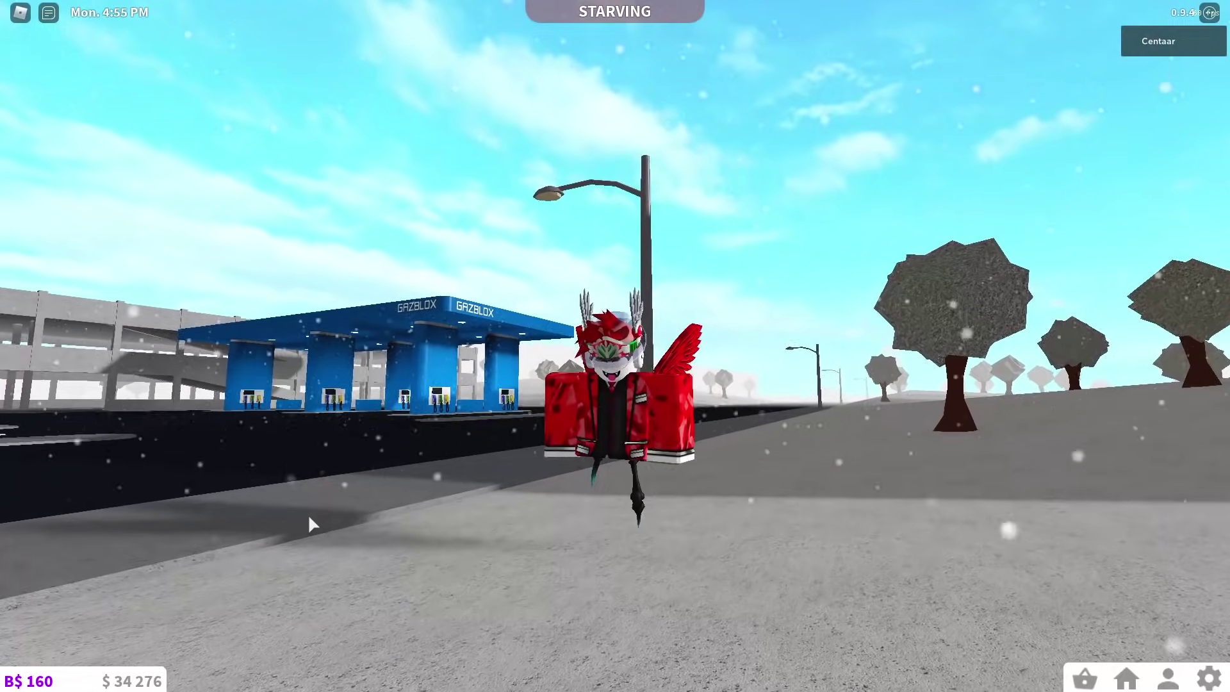
# Search the RoShade effect list for 'rim' and enable the Rim Light effect
pyautogui.press('F9')
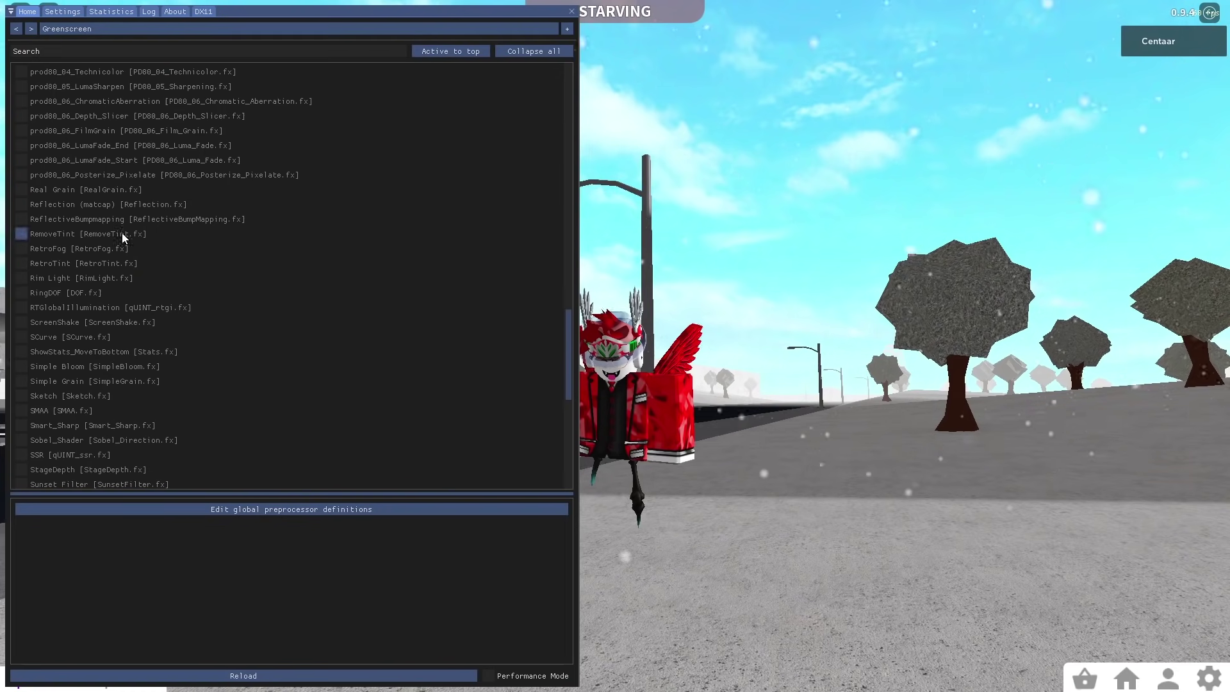
pyautogui.click(109, 55)
pyautogui.write('rim light')
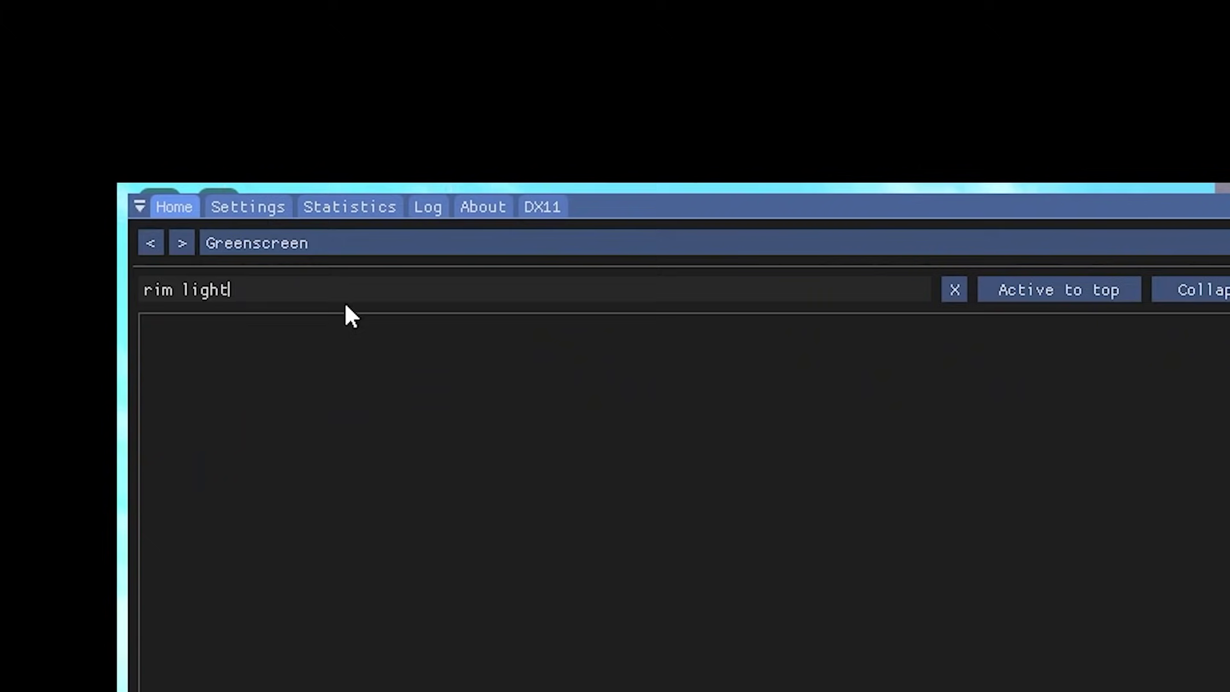
pyautogui.hotkey('ctrl', 'shift', 'Left')
pyautogui.press('BackSpace')
pyautogui.press('BackSpace')
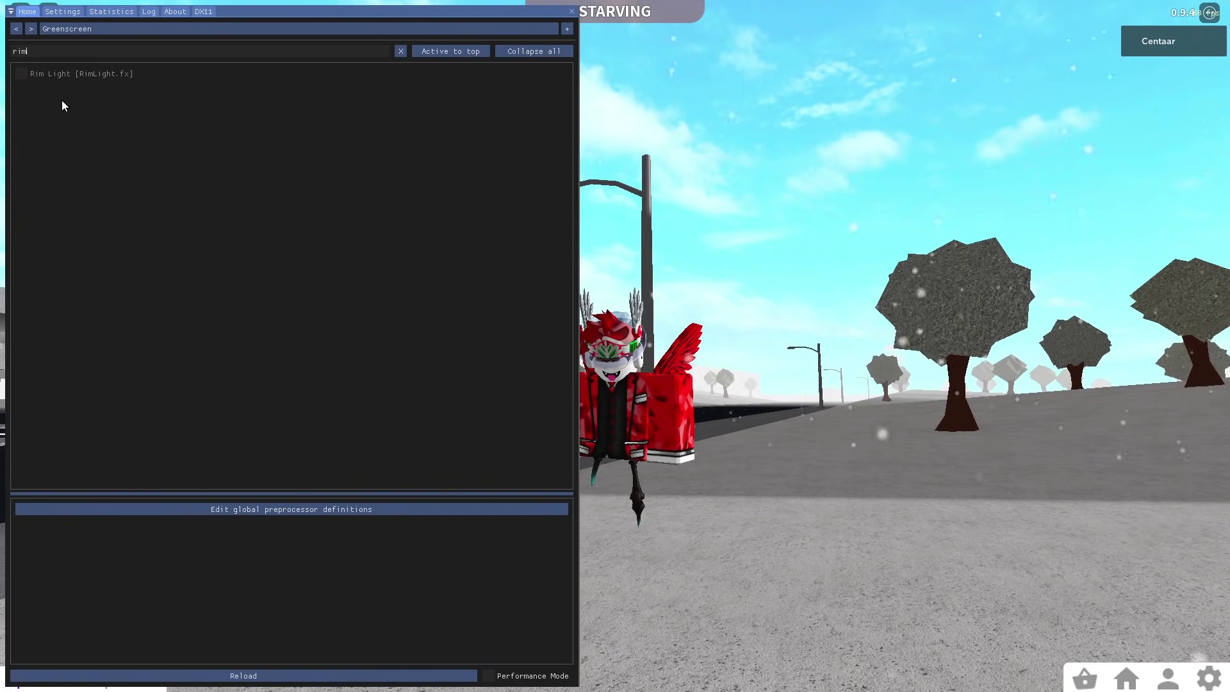
pyautogui.click(26, 77)
# Close the overlay and walk along the snowy street toward the GAZBLOX gas station
pyautogui.press('Home')
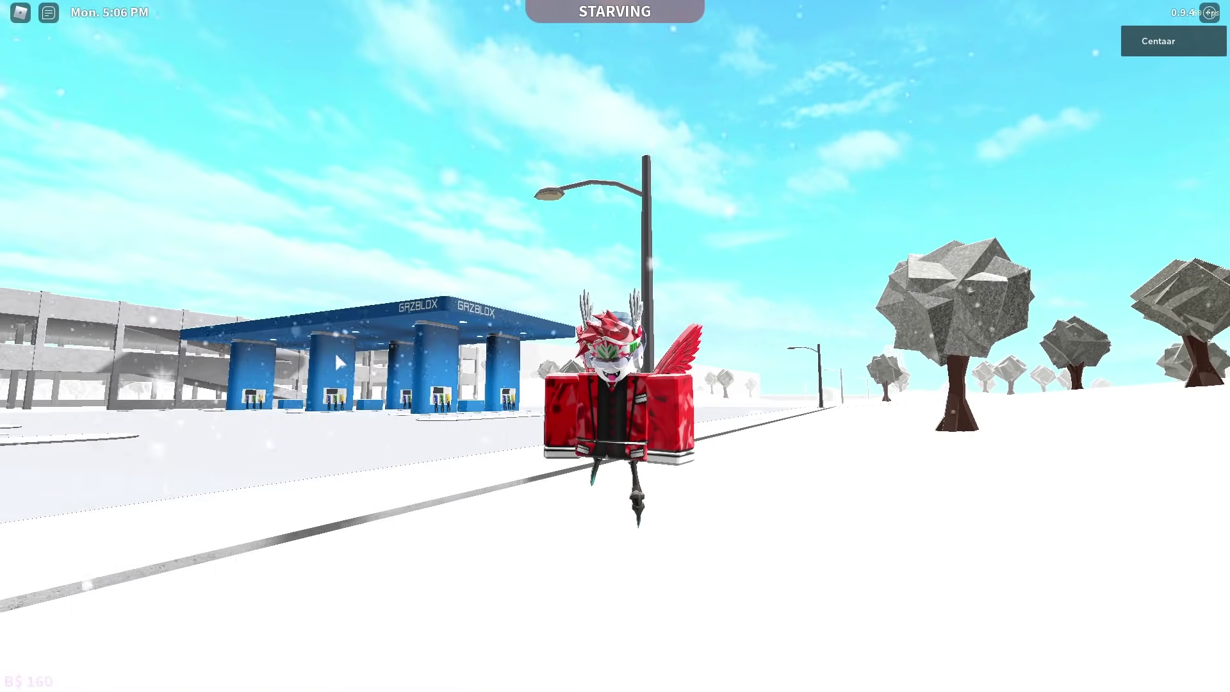
pyautogui.press('w')
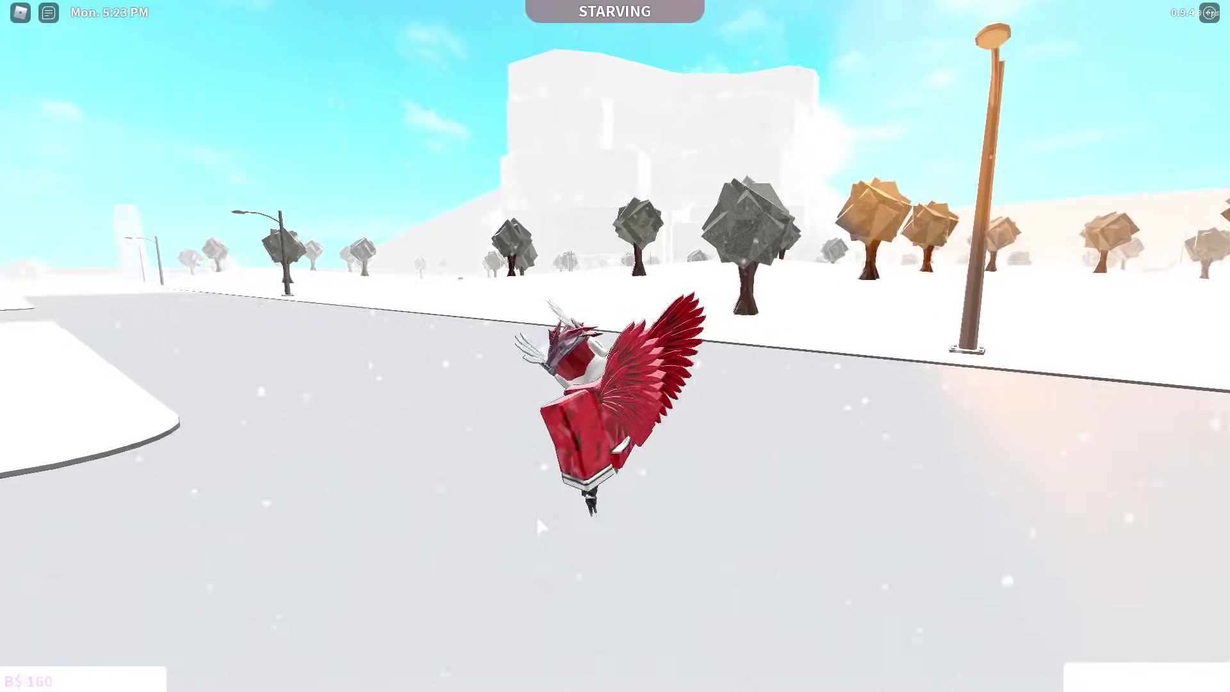
pyautogui.press('w')
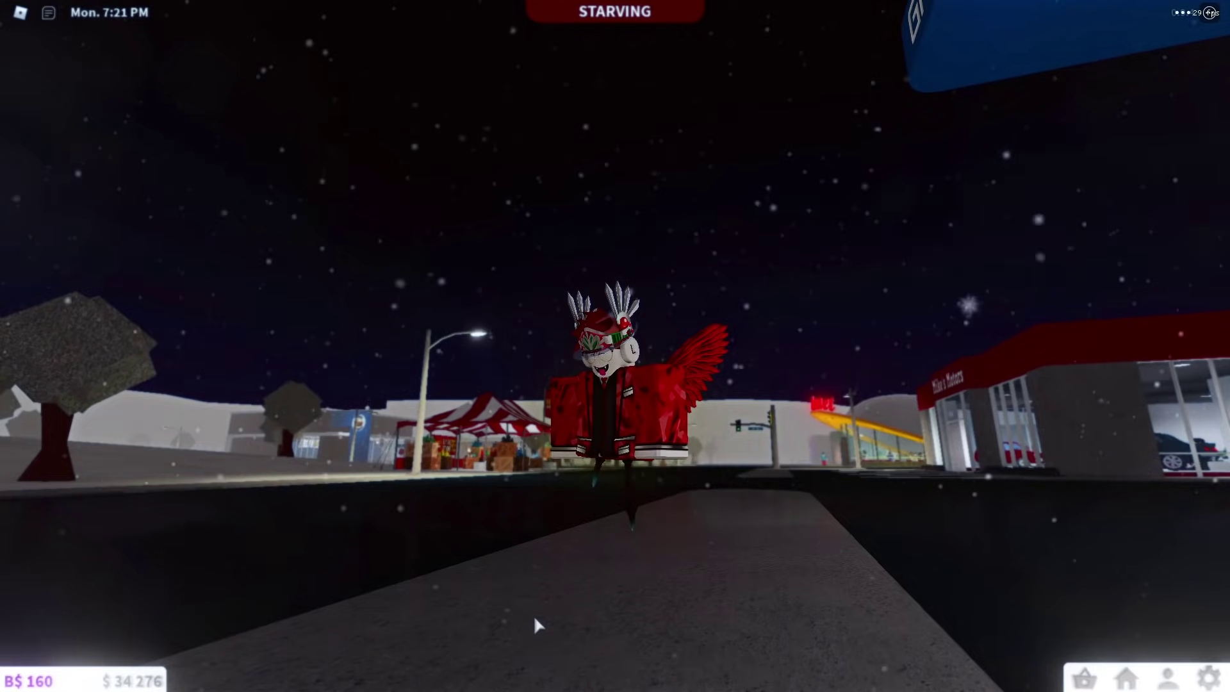
# Set the SSR [qUINT_ssr.fx] Reflection Intensity to 5 and check the reflections down the walkway
pyautogui.press('Home')
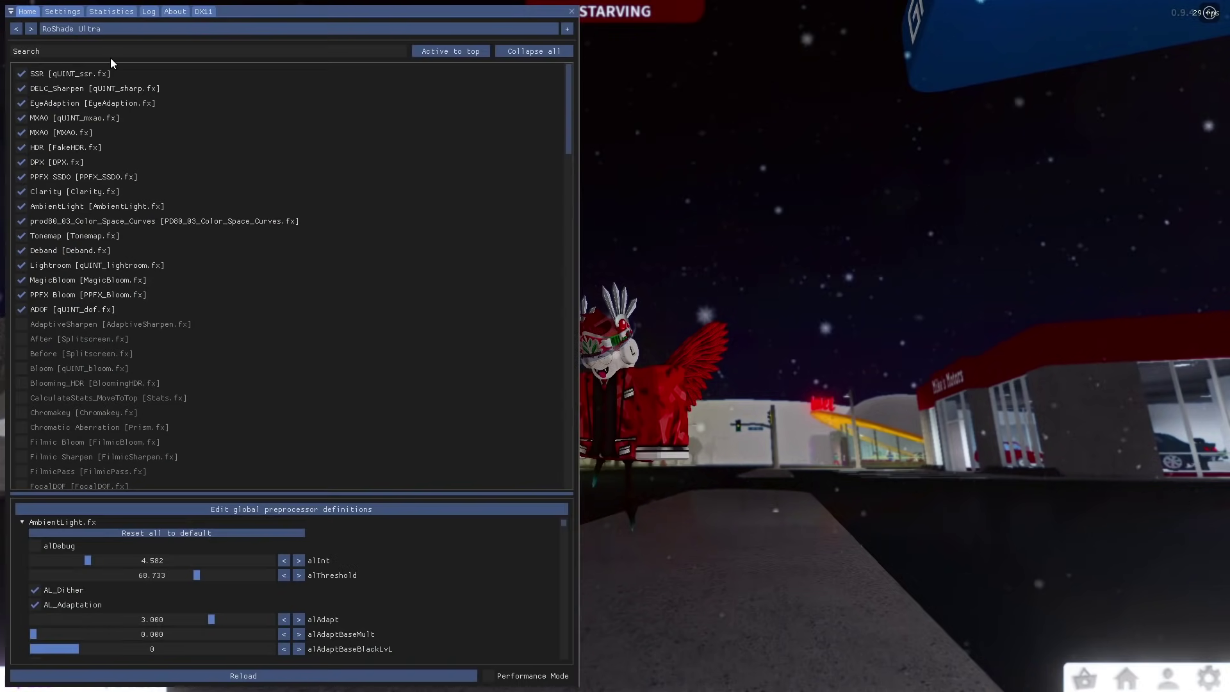
pyautogui.click(51, 74)
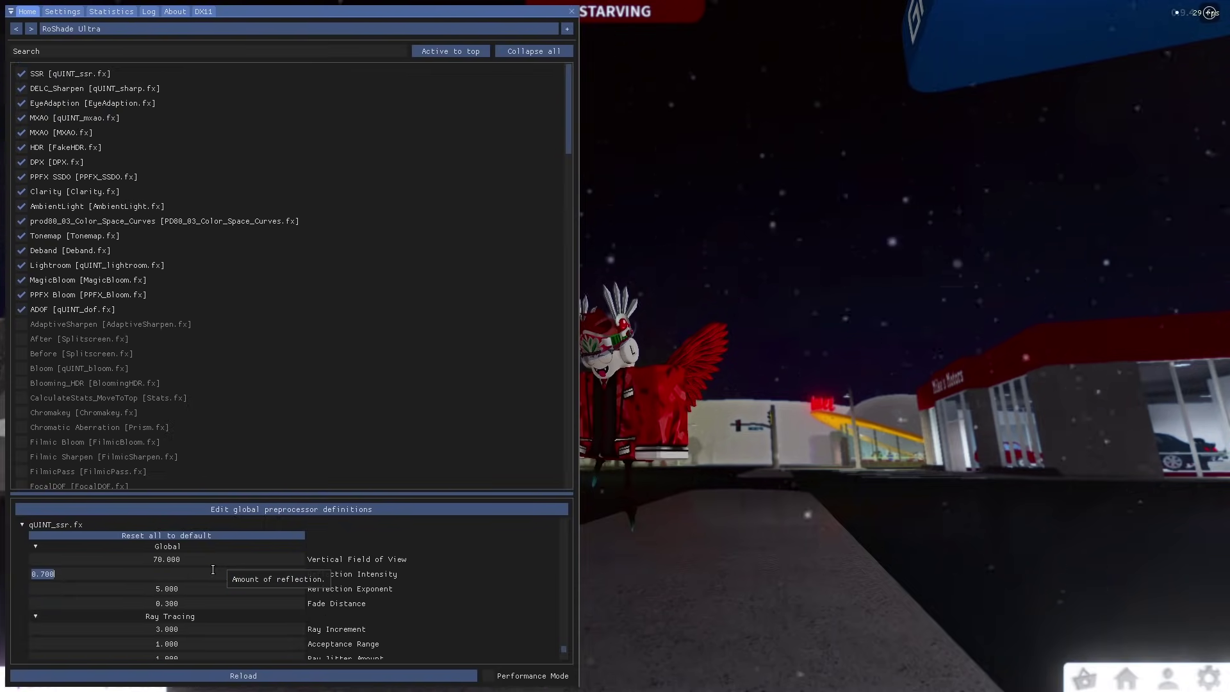
pyautogui.write('5')
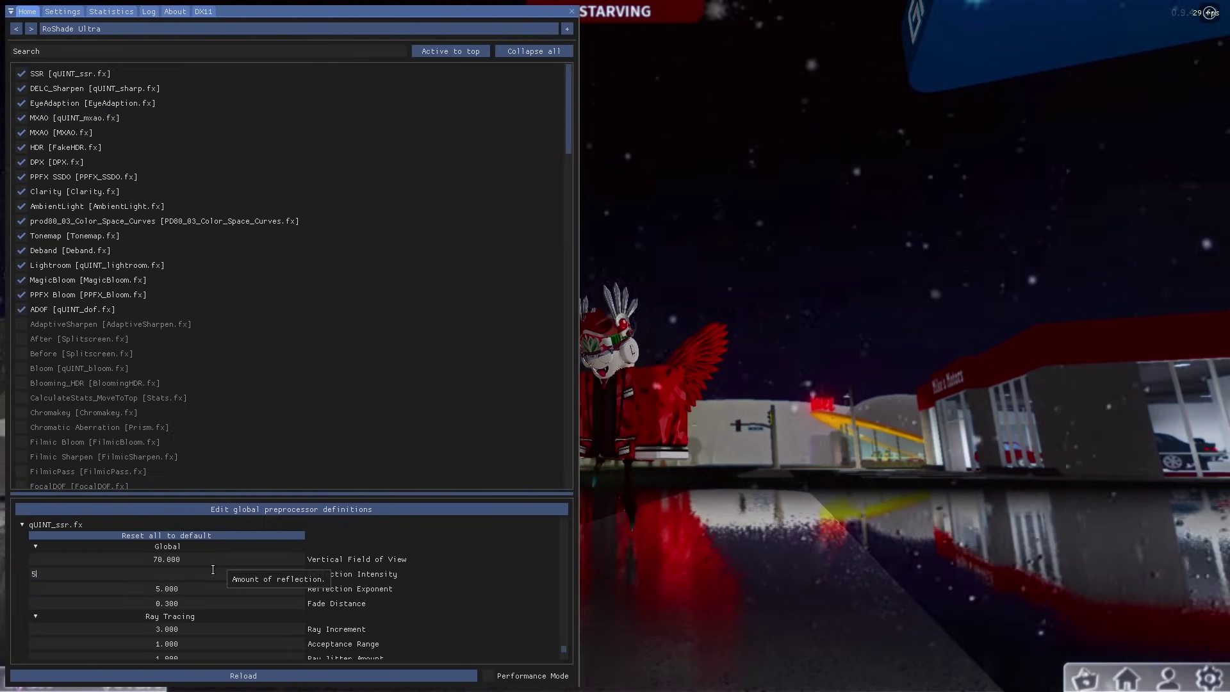
pyautogui.press('Home')
pyautogui.press('Left')
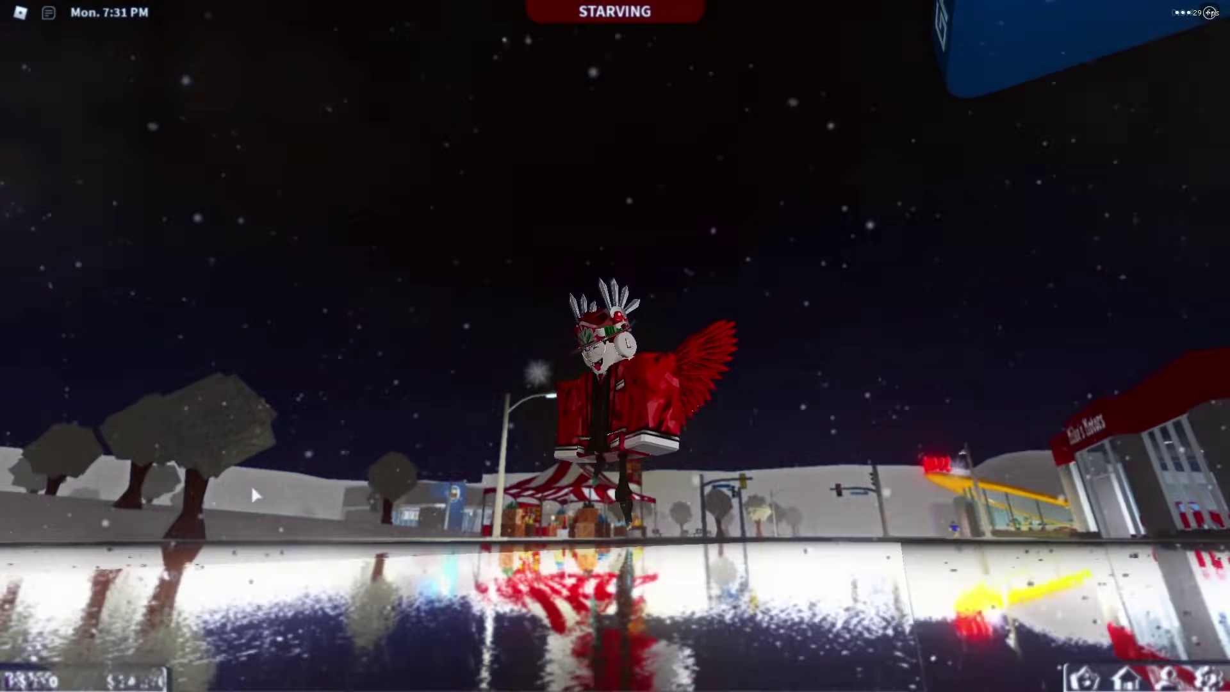
pyautogui.press('Left')
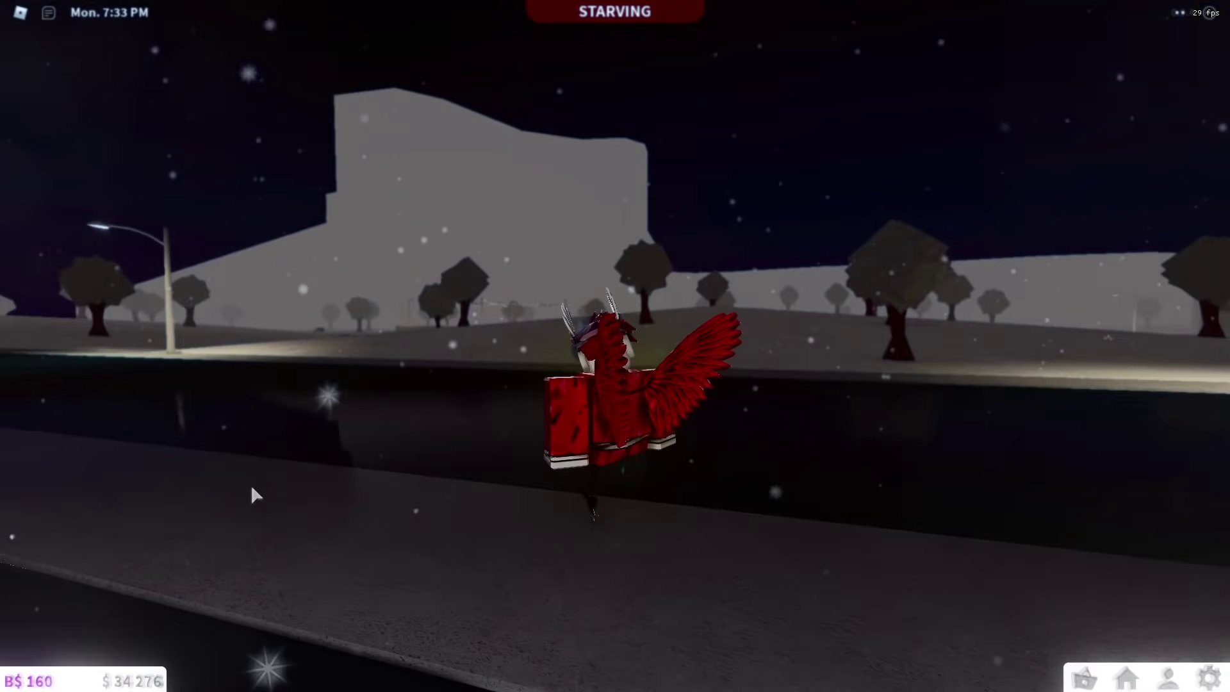
# Enter 0 for SSR Reflection Exponent, then view reflections around GAZBLOX and Mike's Motors
pyautogui.press('Home')
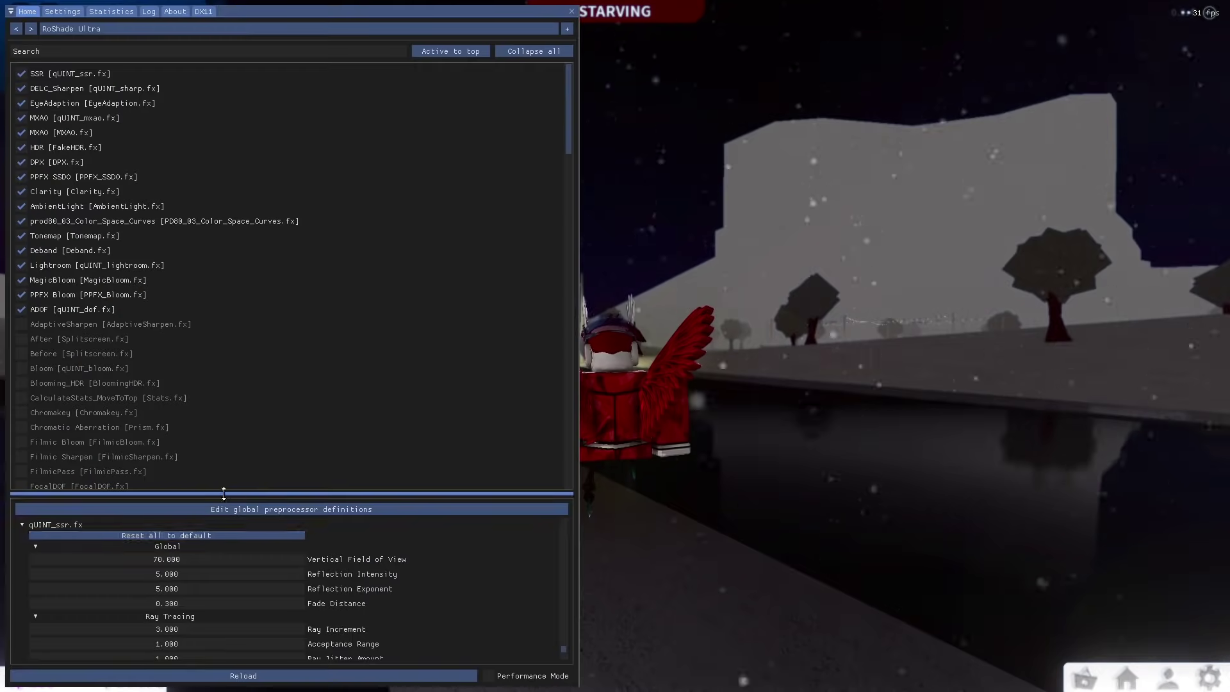
pyautogui.doubleClick(202, 587)
pyautogui.write('0')
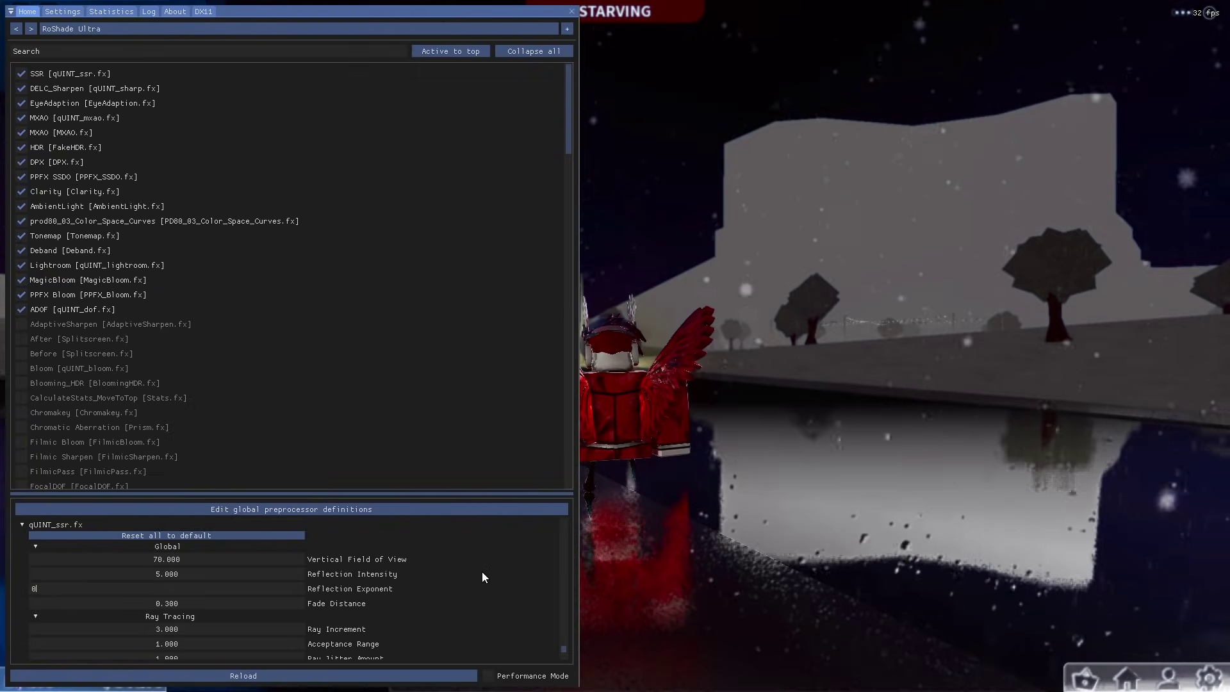
pyautogui.press('Home')
pyautogui.press('Left')
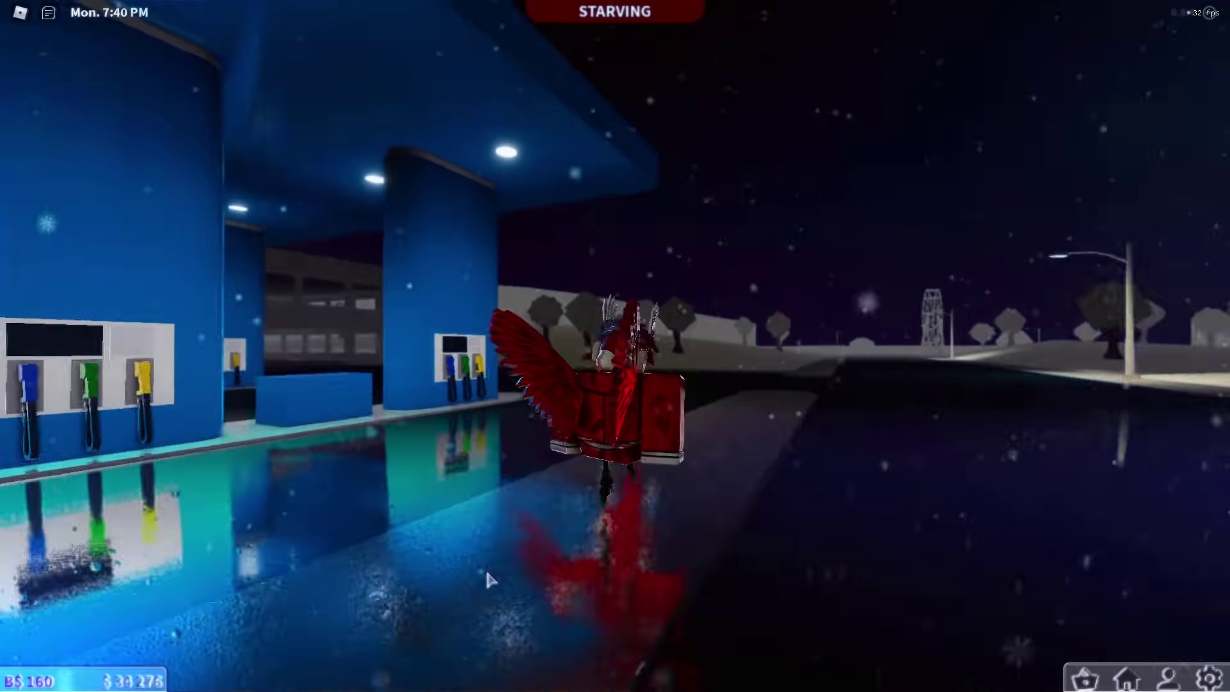
pyautogui.press('o')
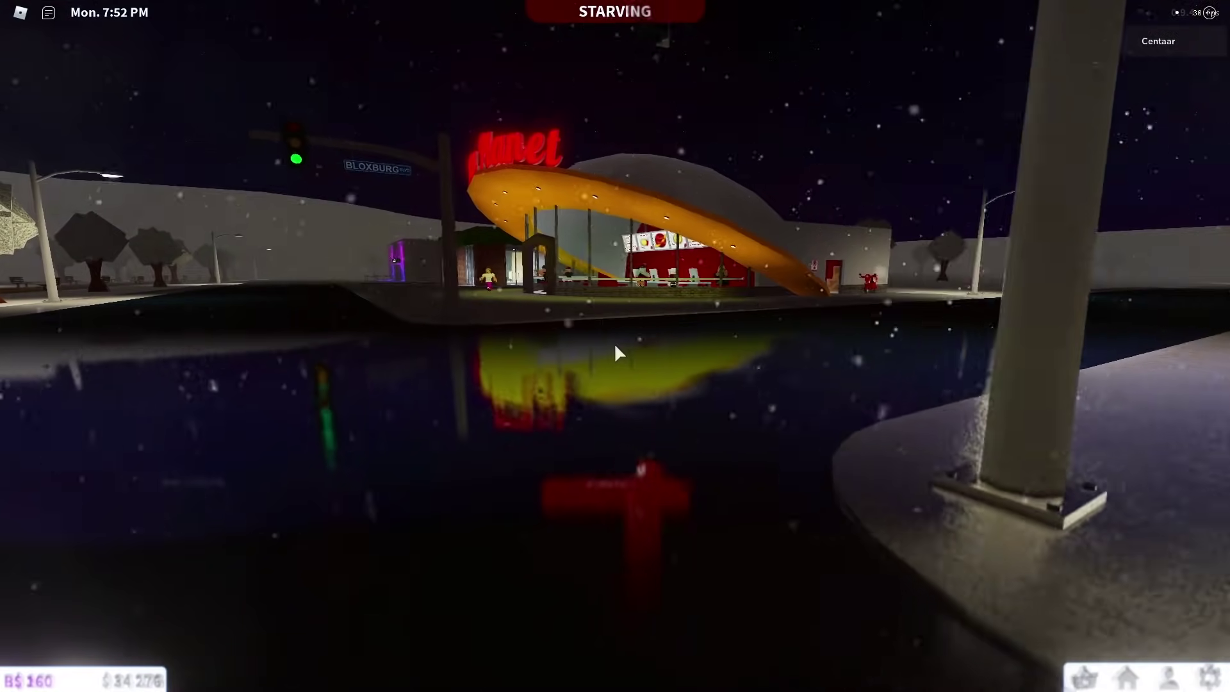
pyautogui.press('Right')
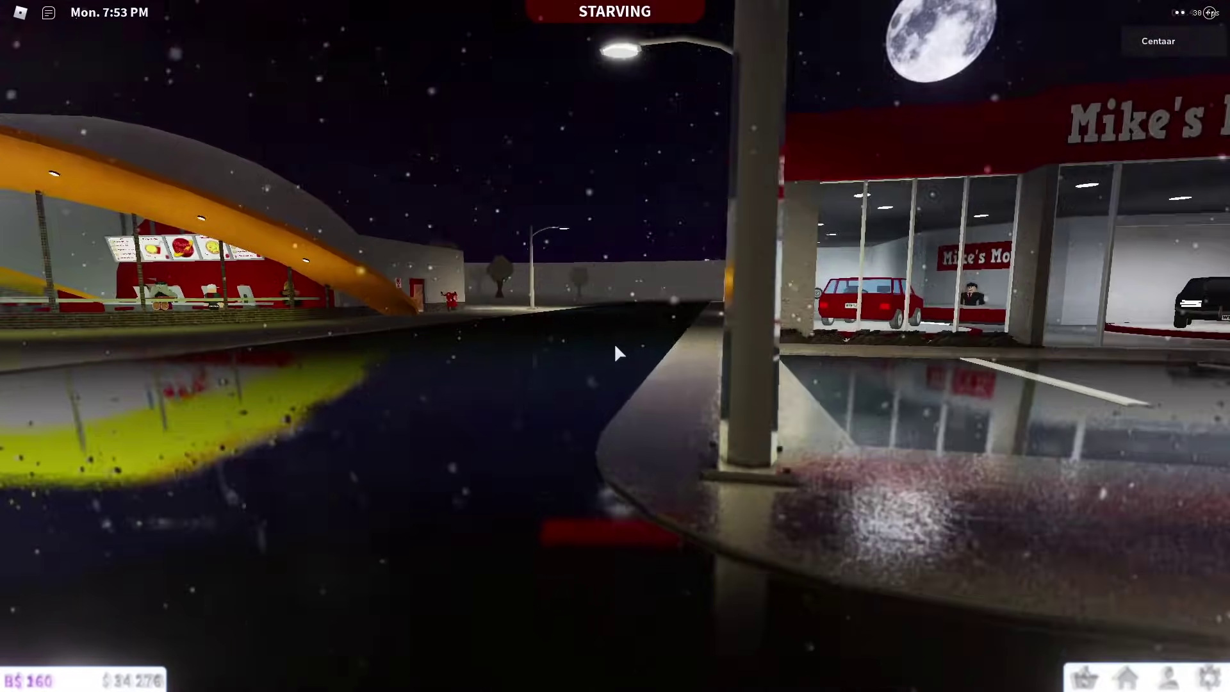
pyautogui.press('w')
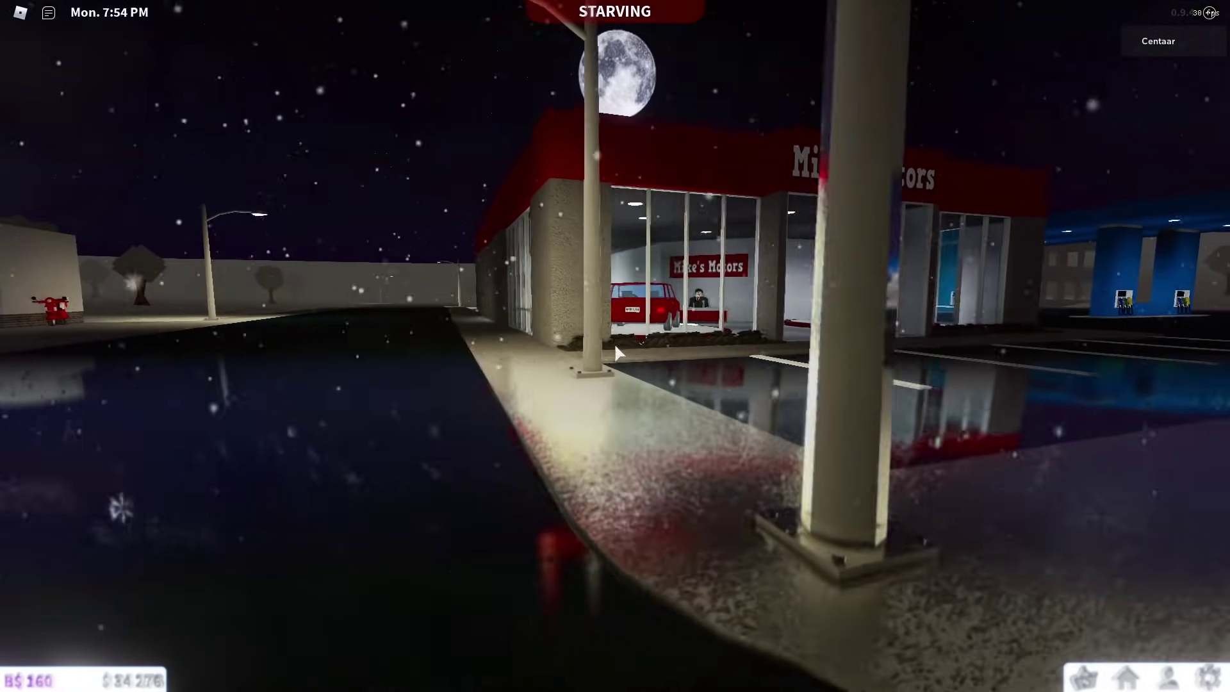